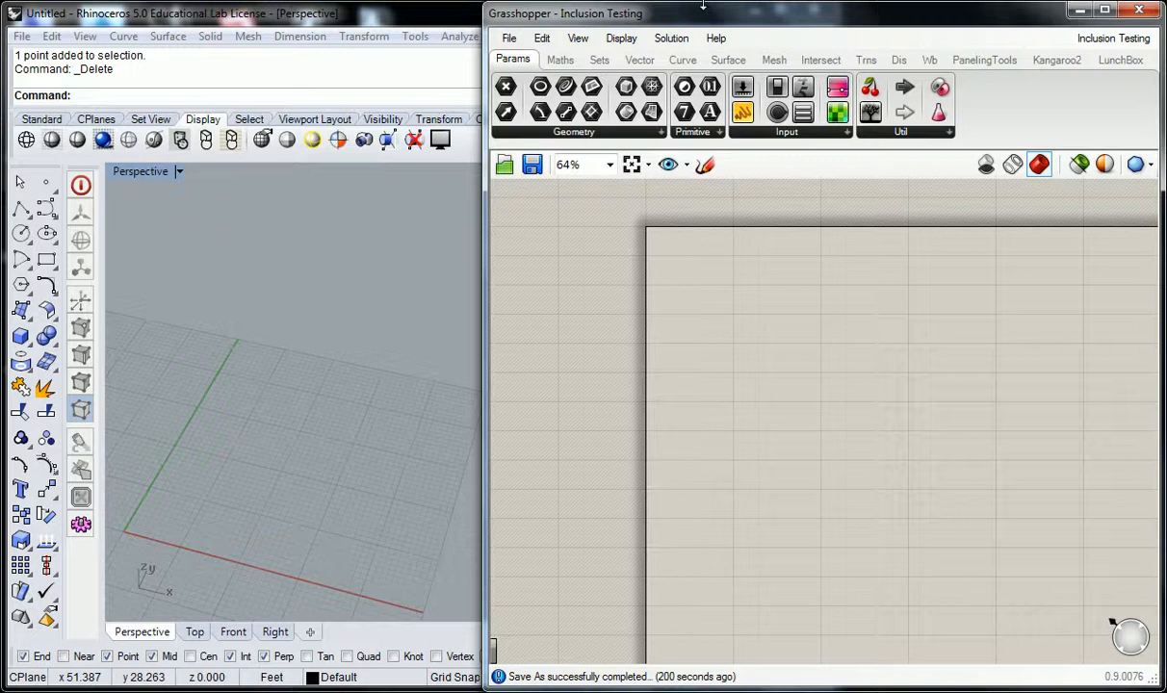
- Switch the Rhino workspace from the maximized Perspective view to a maximized Top view
right_drag(797, 329, 750, 357)
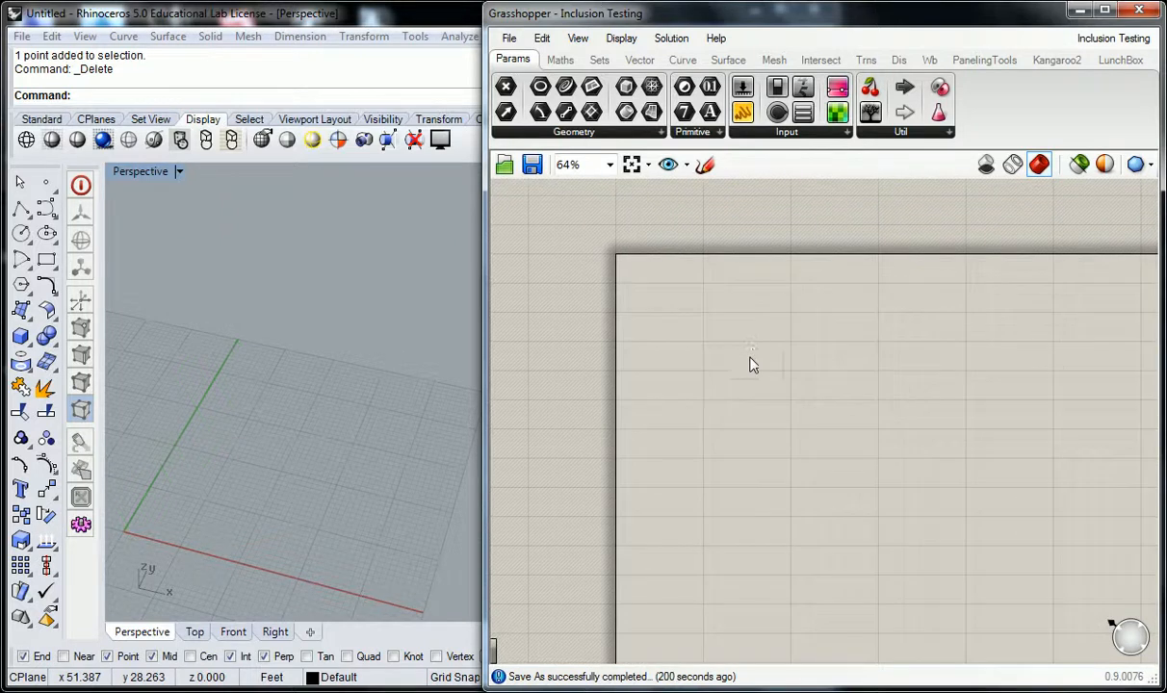
double_click(154, 172)
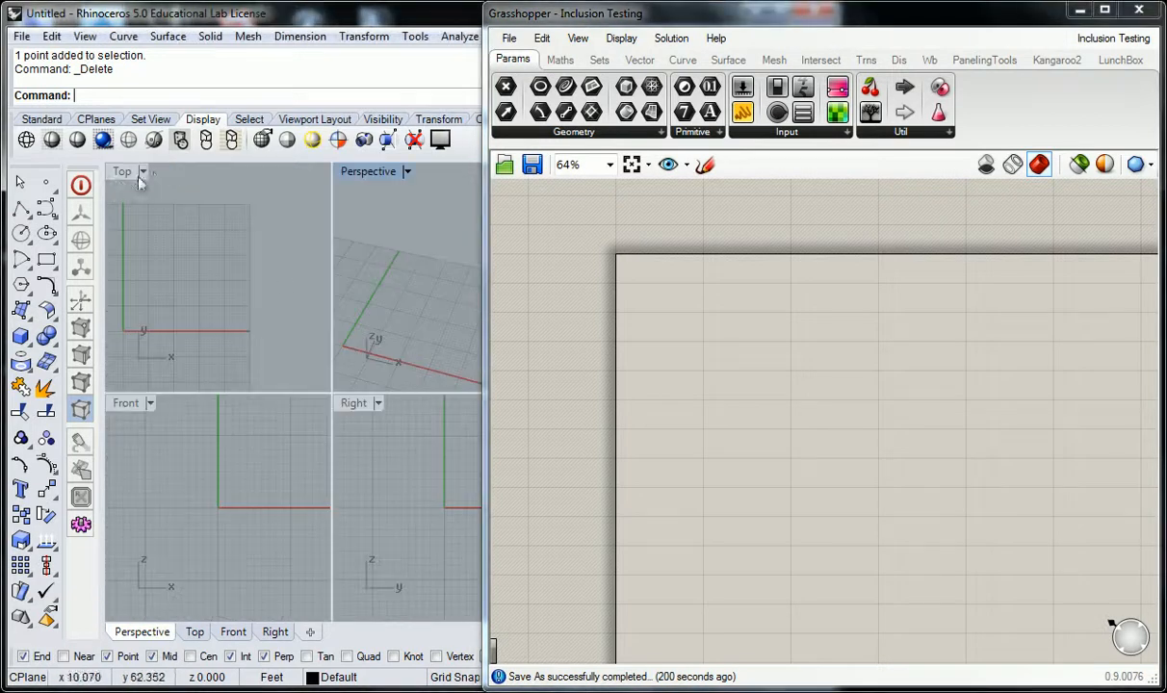
double_click(123, 174)
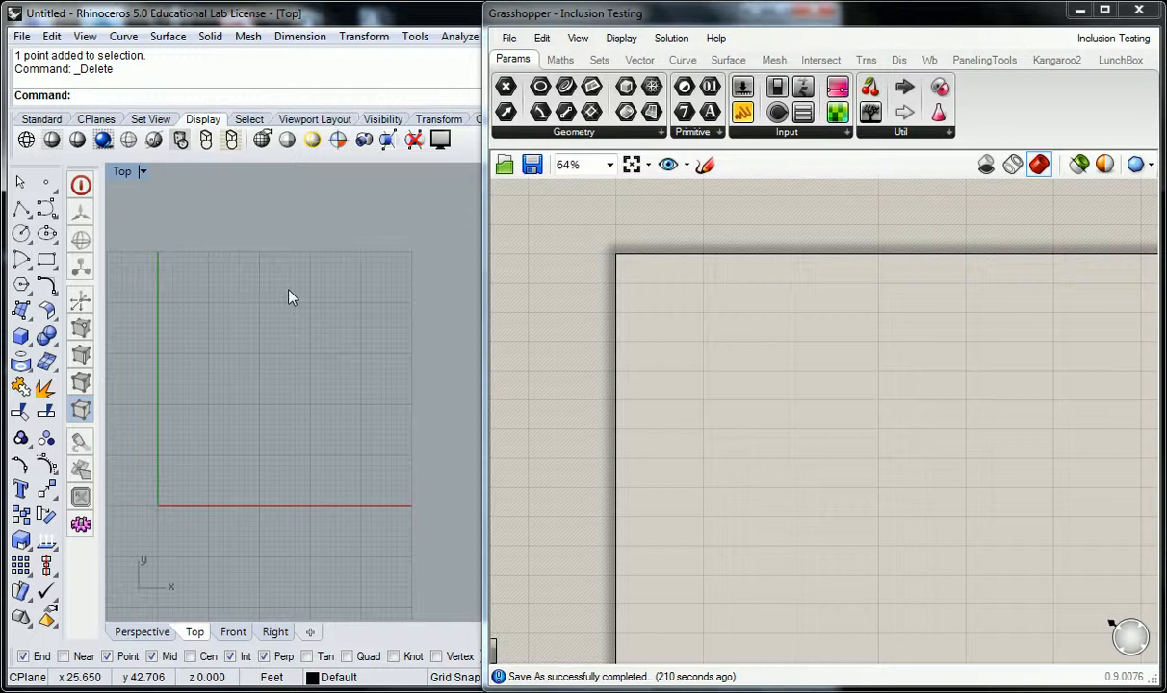
- Place a Square grid component on the Grasshopper canvas, leaving room beside it for its inputs
right_drag(749, 398, 724, 396)
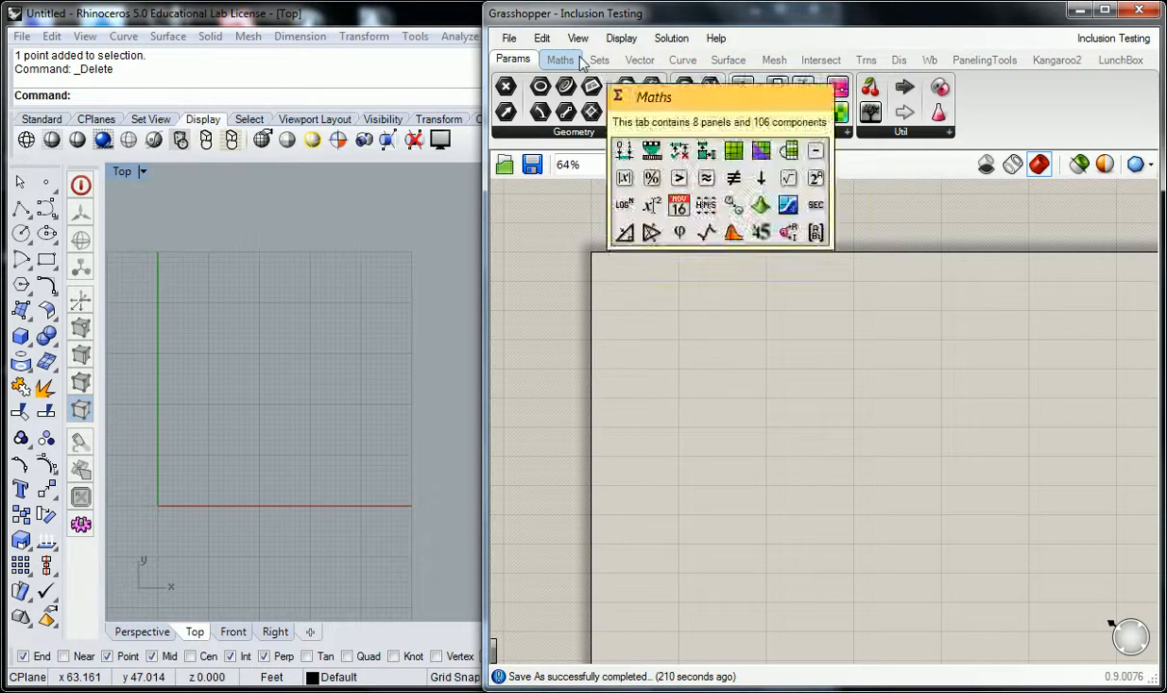
mouse_move(558, 62)
click(639, 59)
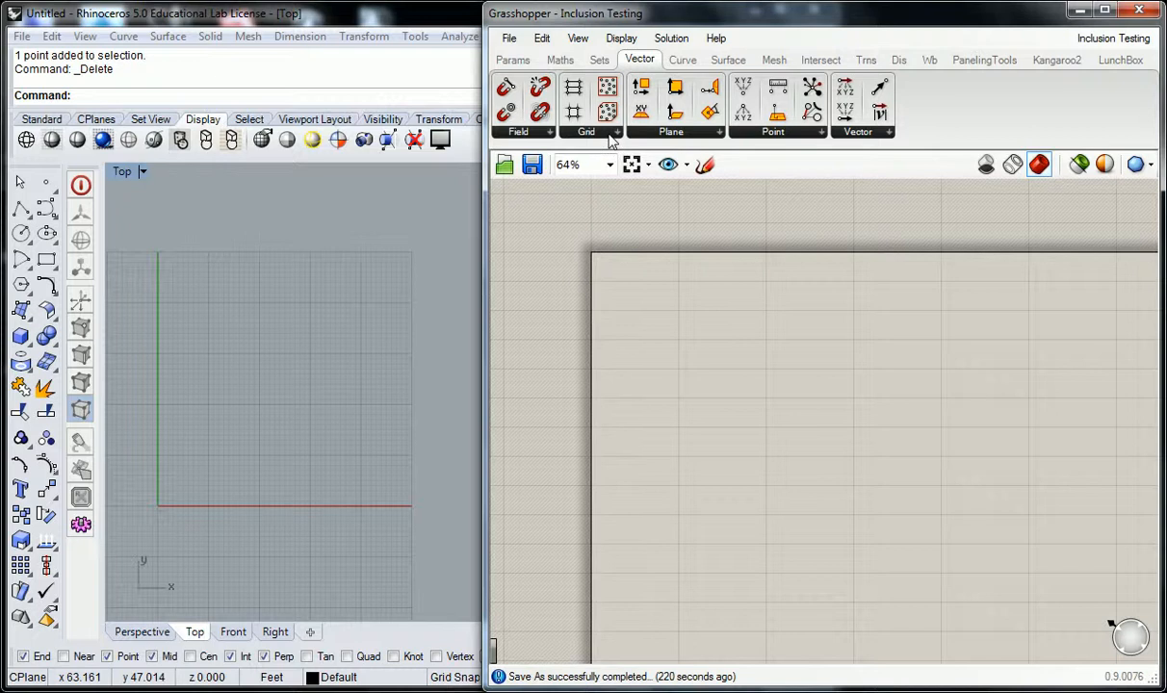
drag(573, 112, 721, 347)
scroll(727, 387, up, 1)
click(739, 362)
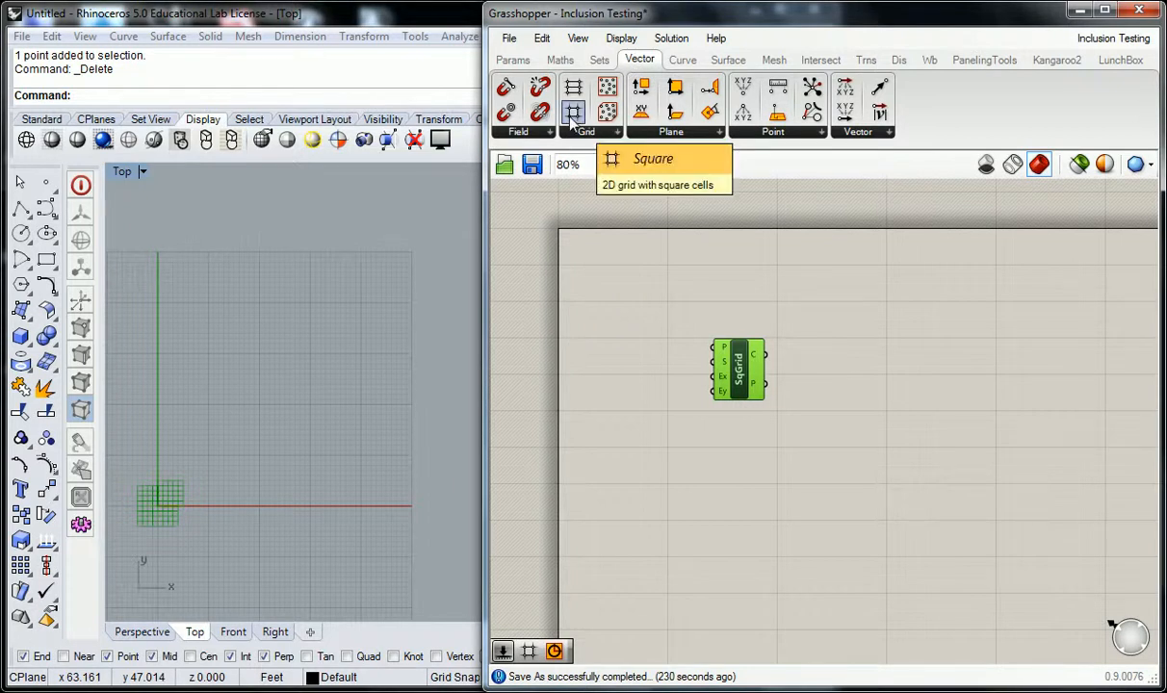
click(660, 386)
scroll(666, 376, up, 2)
right_drag(669, 375, 710, 374)
drag(788, 374, 880, 388)
click(808, 374)
- Add a number slider with value 5, connect it to the square grid's Size input and align it with that input
double_click(732, 370)
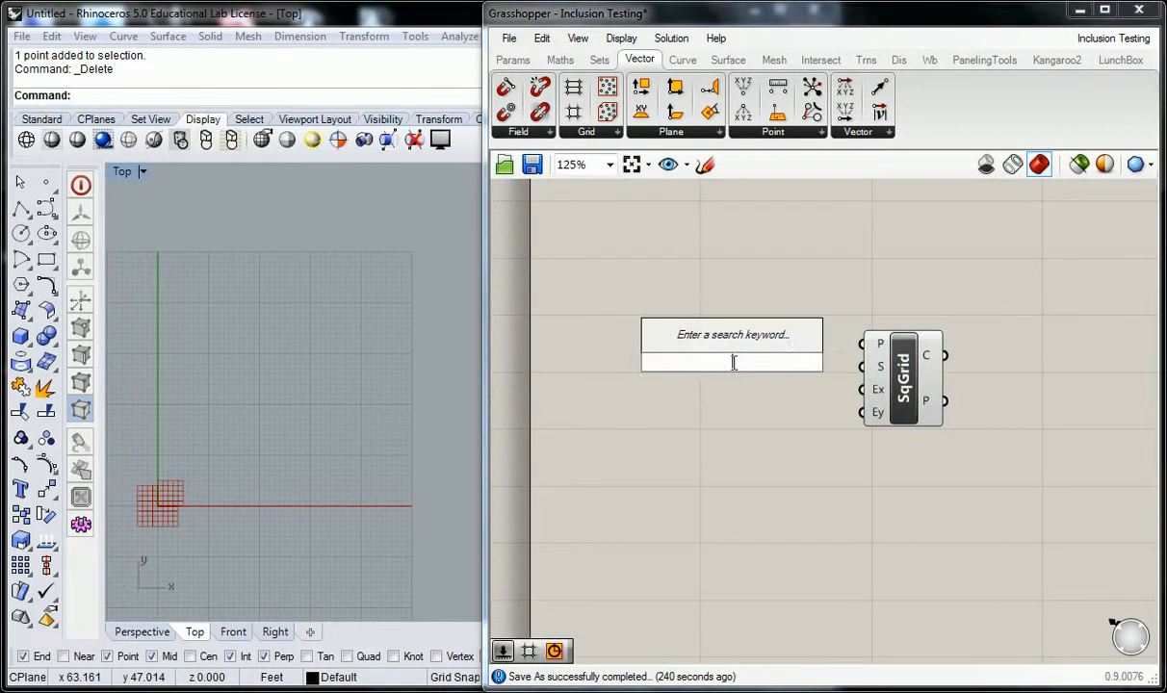
text(0.)
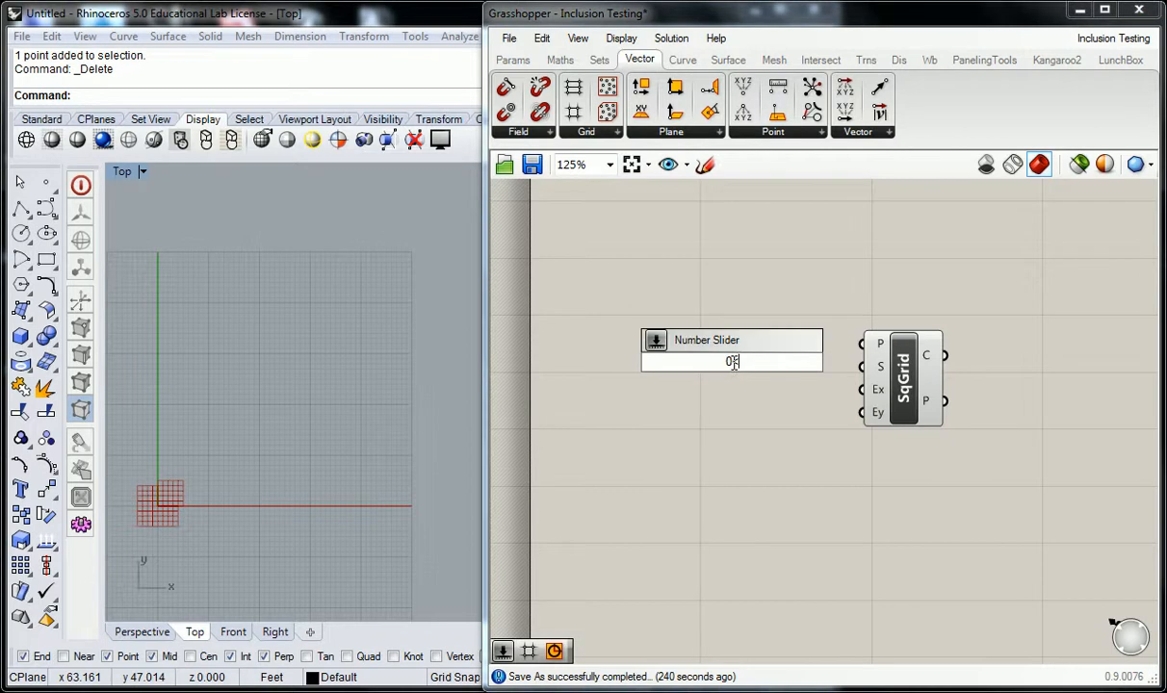
text(5)
key(Return)
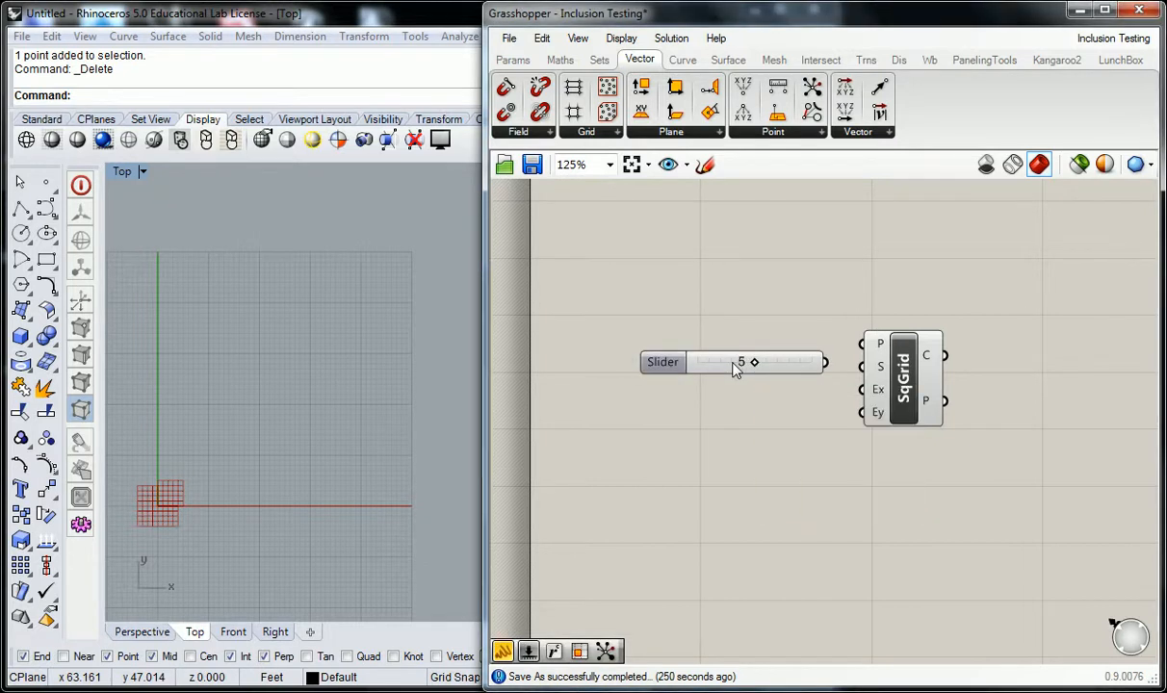
drag(822, 364, 862, 367)
drag(655, 363, 648, 374)
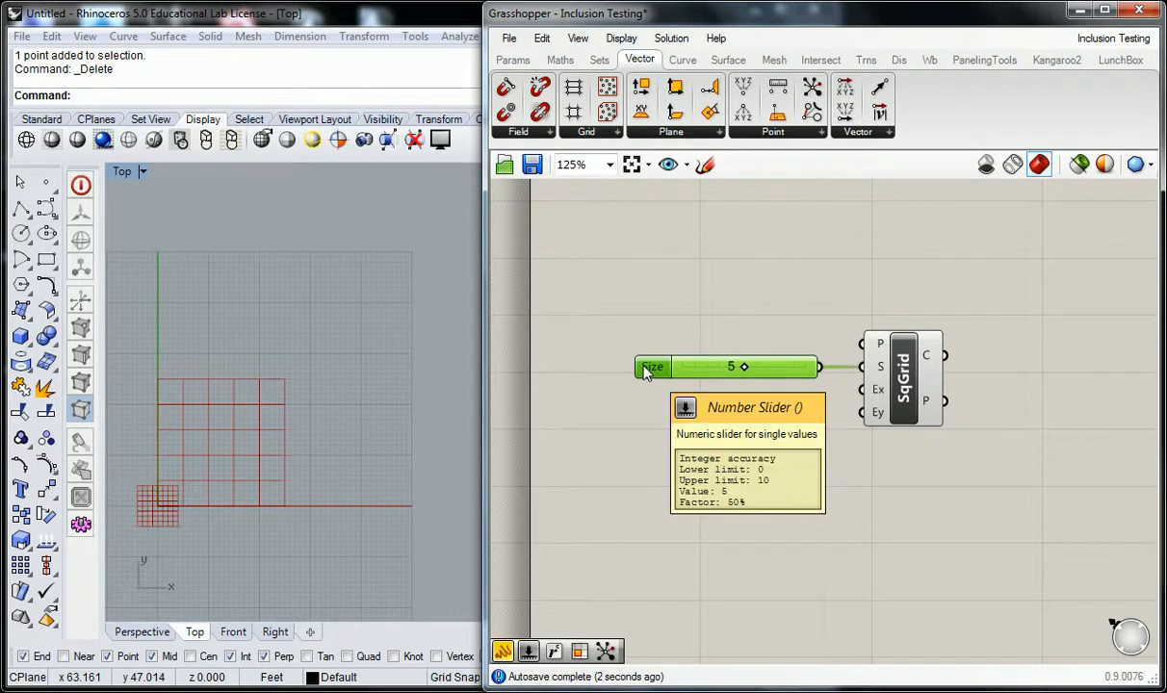
click(642, 323)
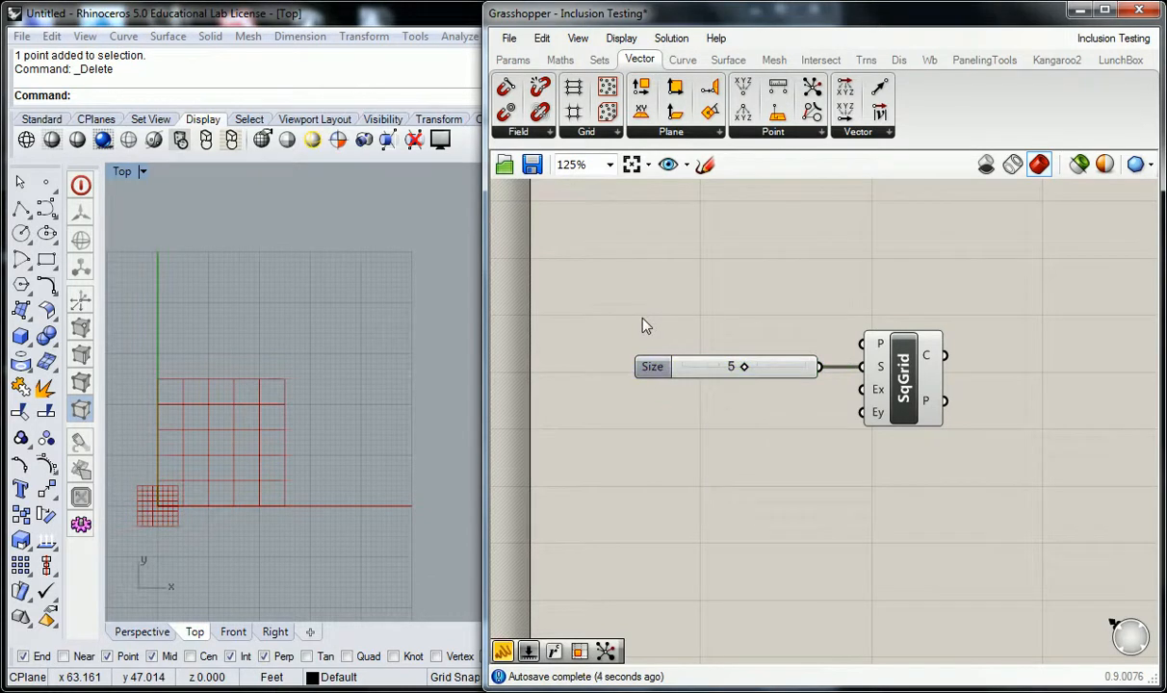
click(653, 367)
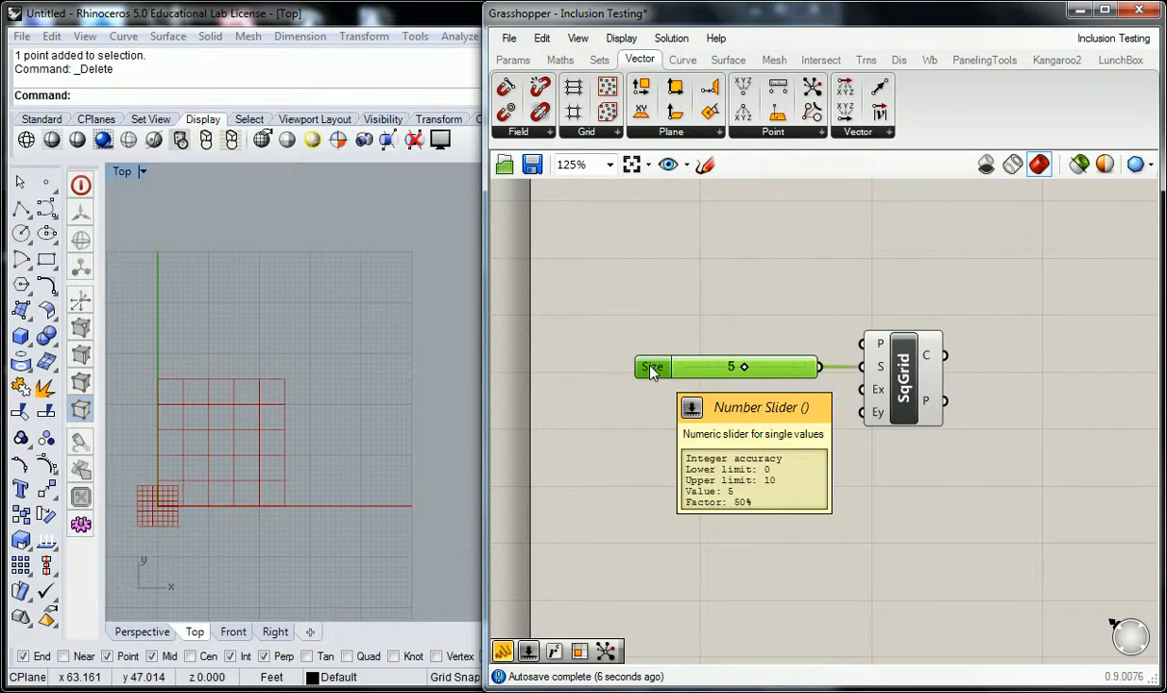
key(ctrl+c)
key(ctrl+v)
key(Delete)
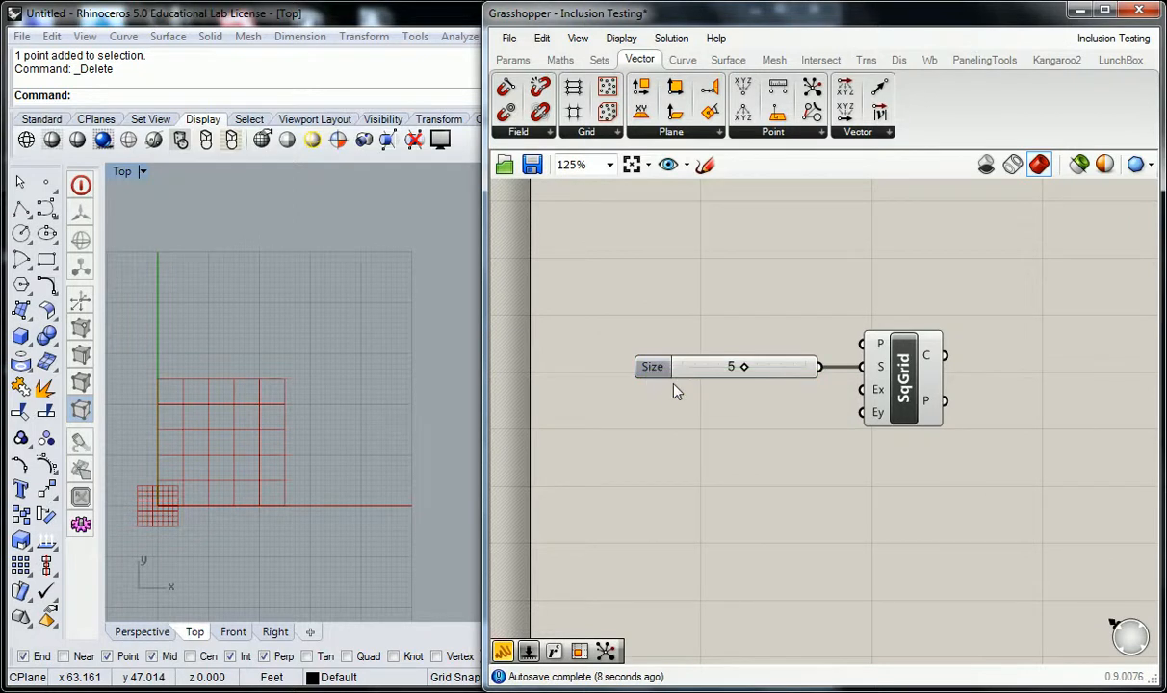
- Create a number slider ranging from 0 to 30 below the Size slider and place a duplicate beneath it
double_click(664, 397)
text(0)
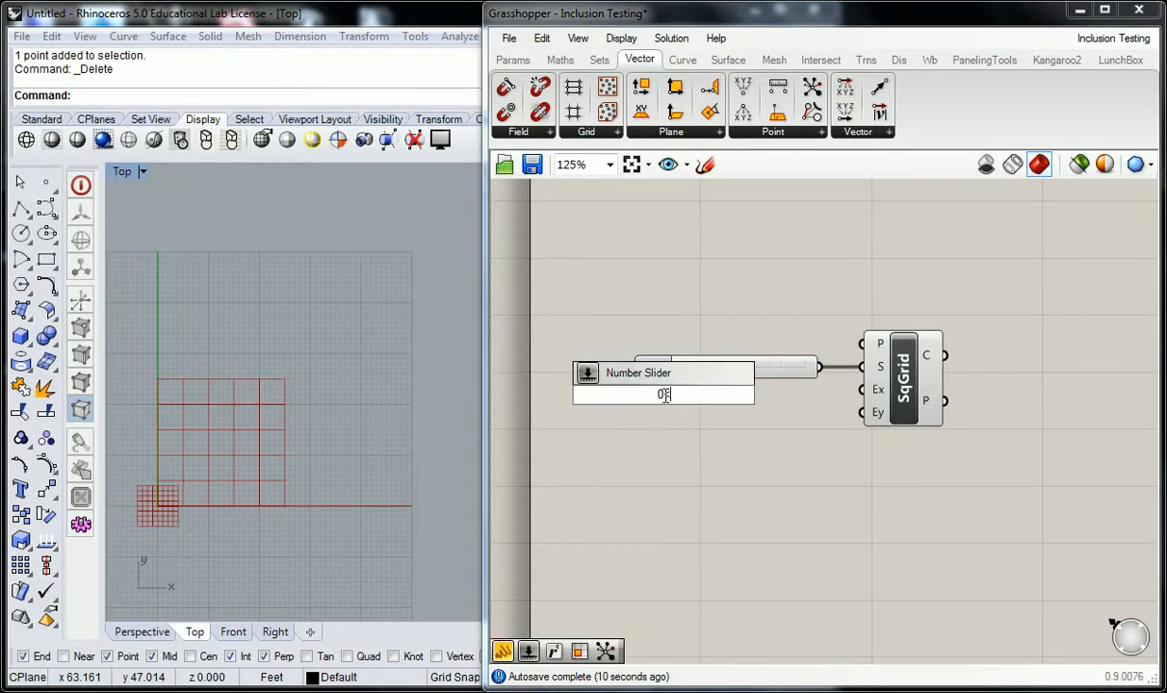
text(<30)
key(Return)
click(659, 400)
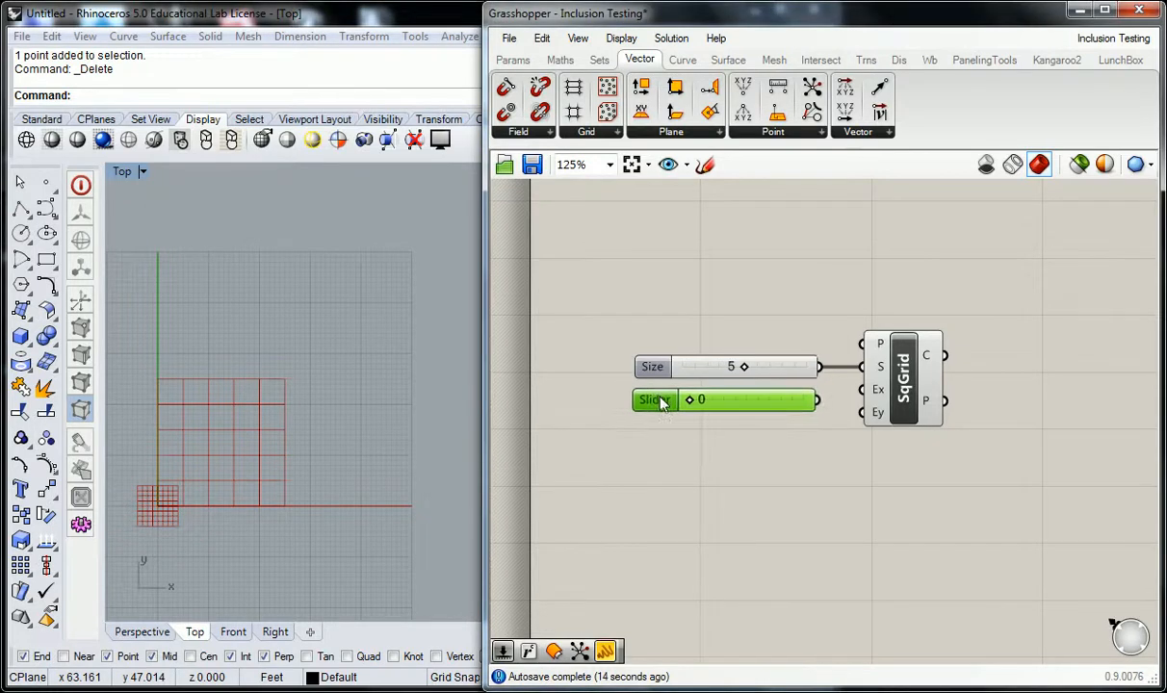
alt+drag(661, 396, 648, 433)
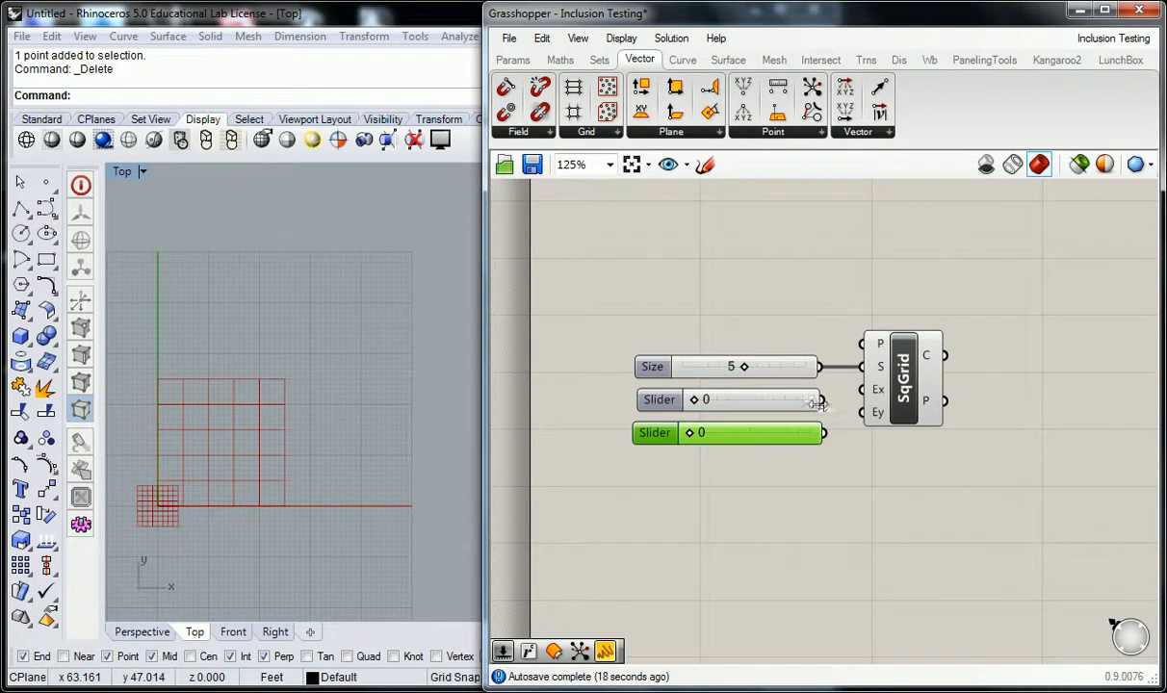
- Connect the two new sliders to the grid's Extent X and Extent Y inputs, setting them to 16 and 17
drag(825, 401, 864, 390)
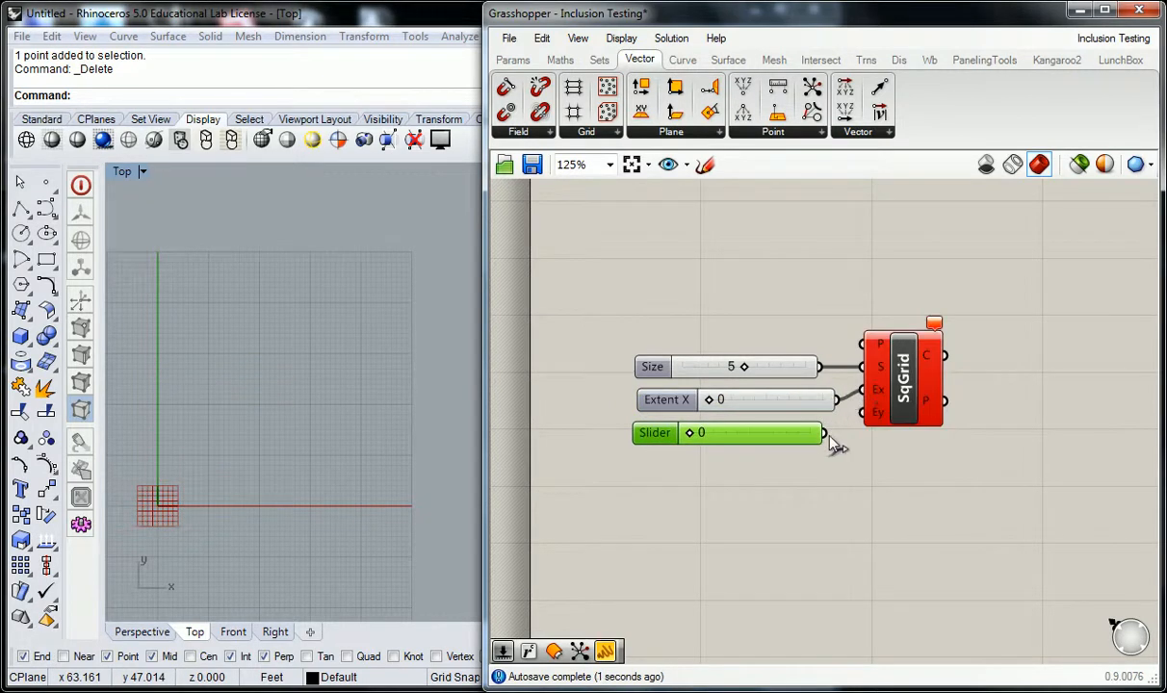
drag(710, 399, 773, 404)
drag(690, 435, 862, 413)
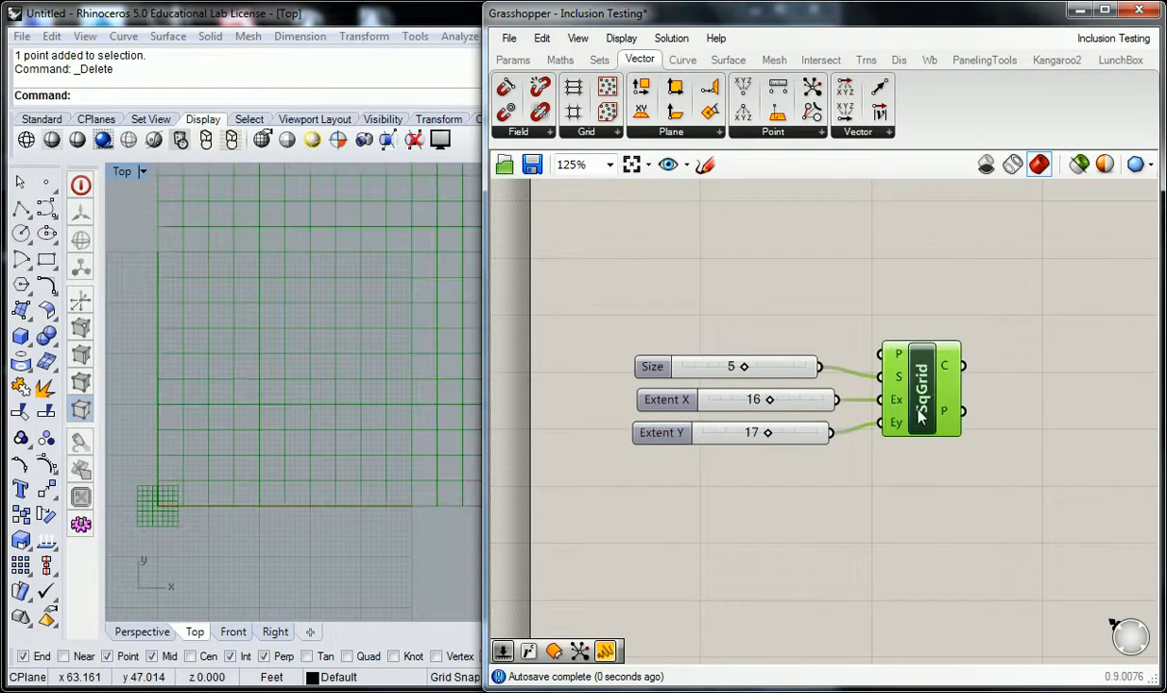
scroll(412, 305, down, 5)
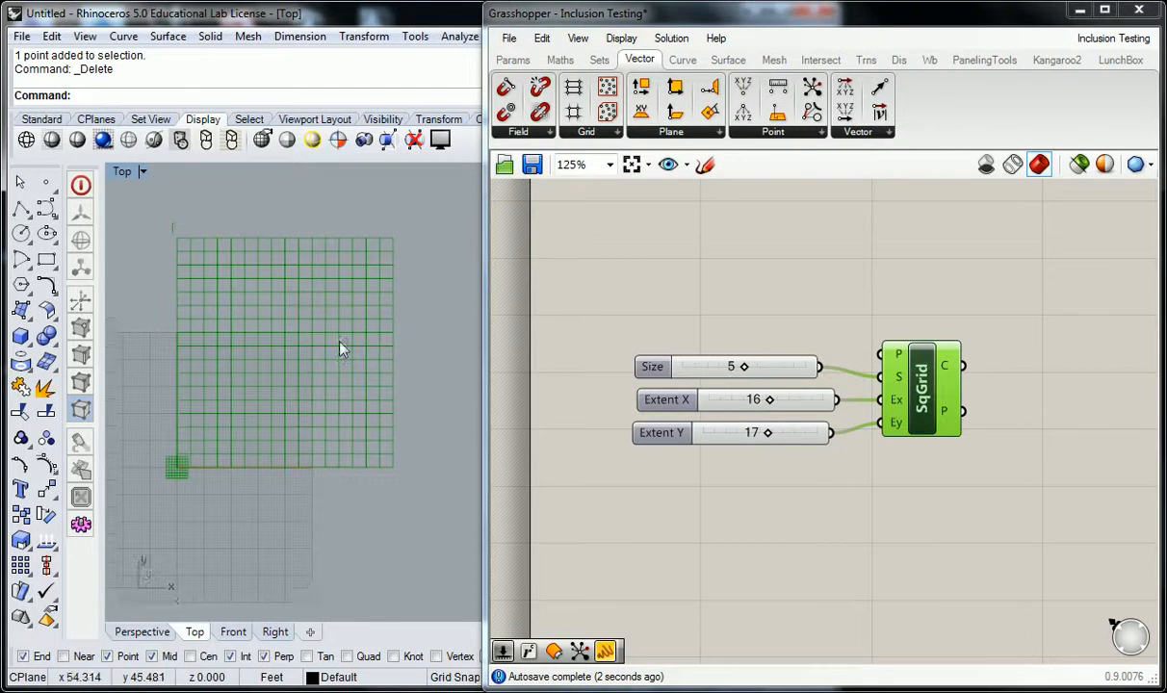
click(735, 295)
right_drag(792, 288, 782, 295)
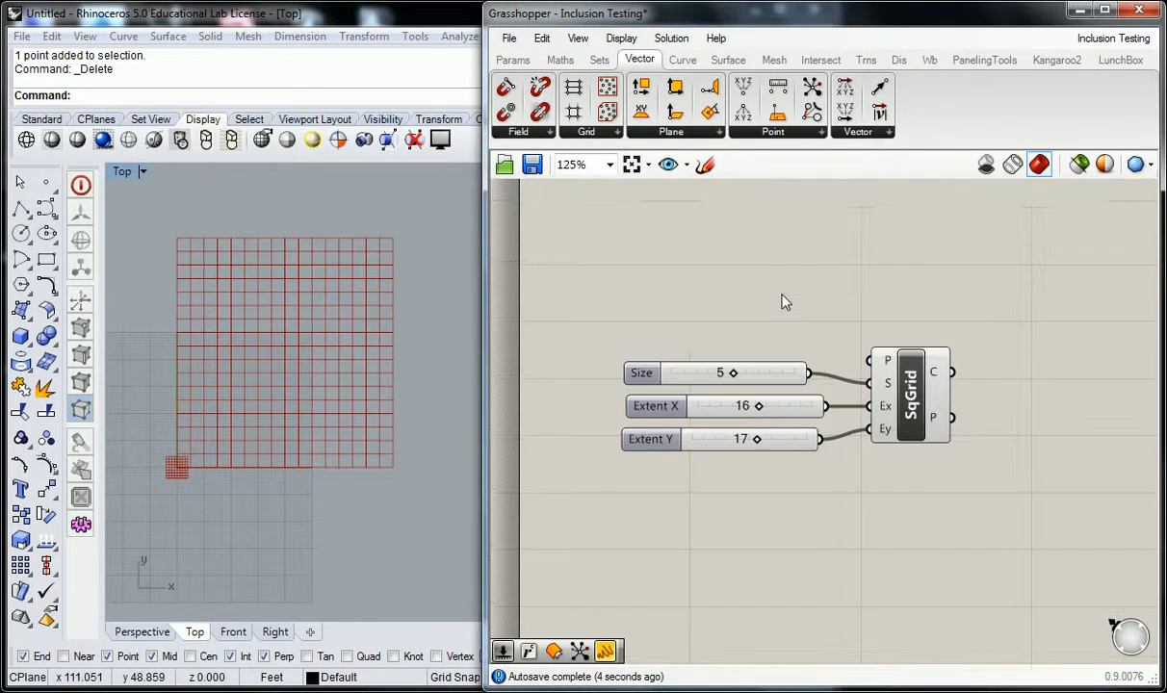
right_drag(385, 324, 377, 346)
scroll(313, 361, up, 2)
right_drag(282, 347, 308, 353)
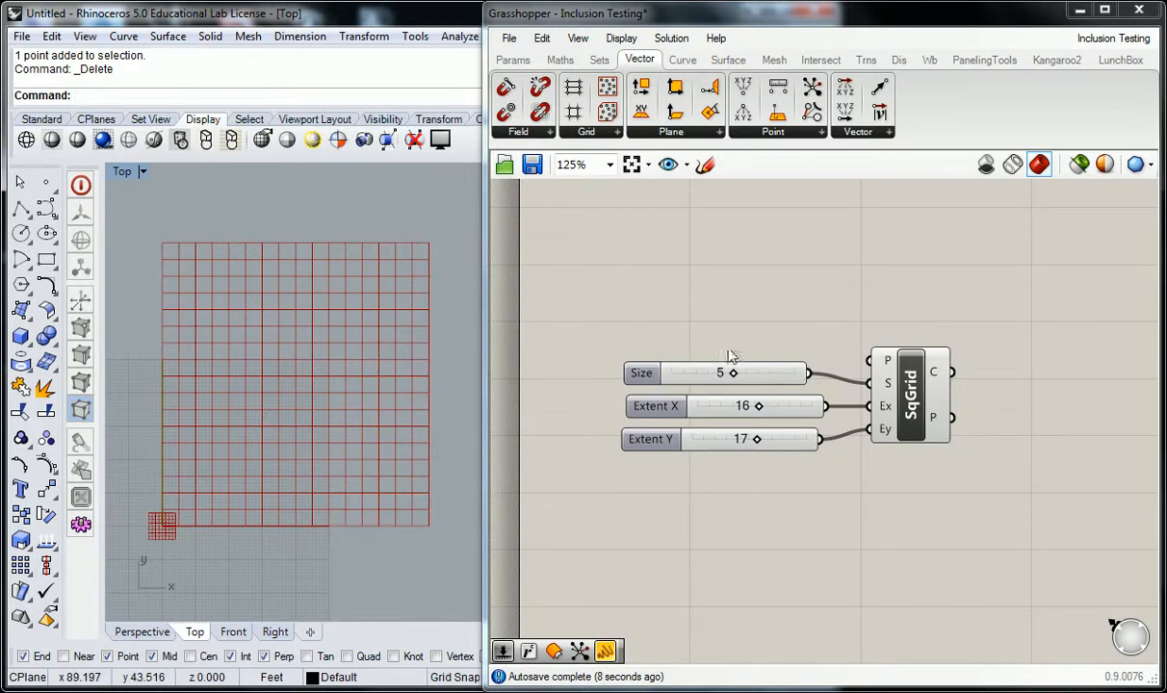
- Add a Circle component from the primitive curves beside the square grid component
right_drag(925, 368, 800, 379)
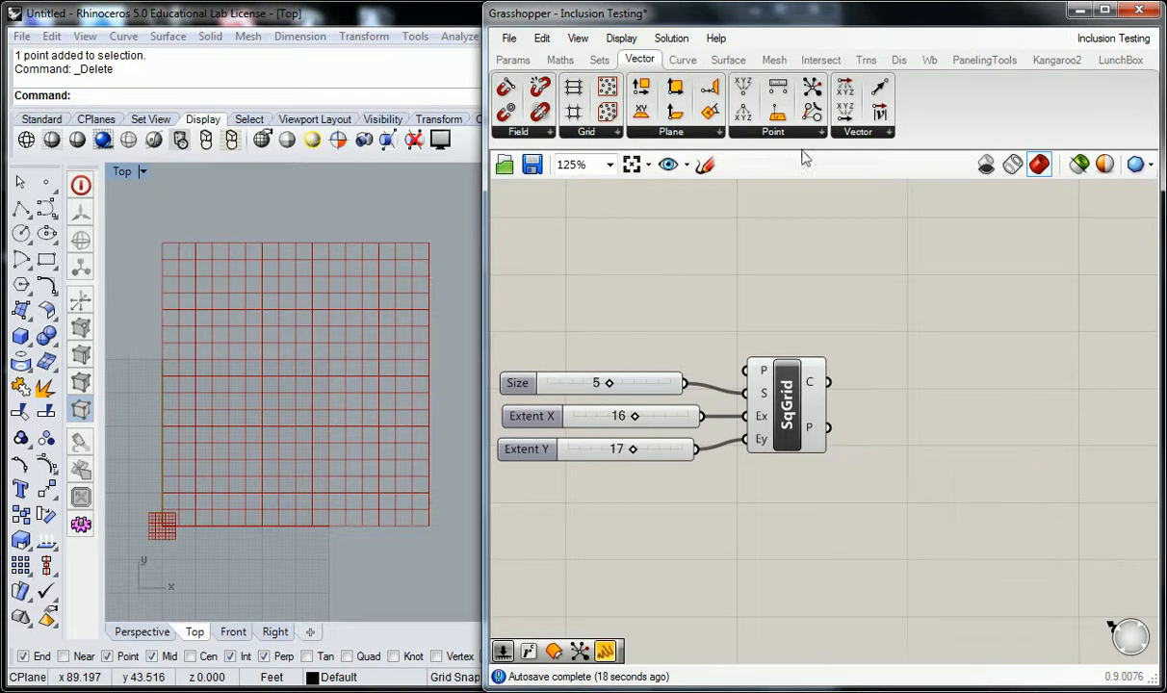
click(683, 60)
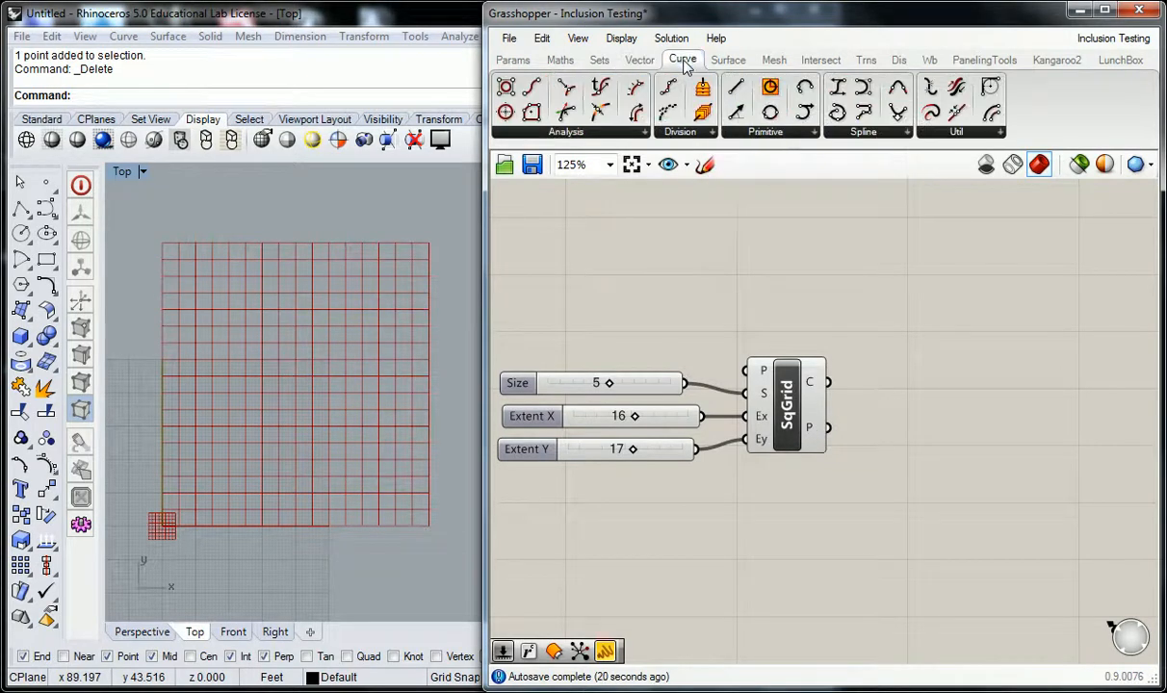
click(769, 132)
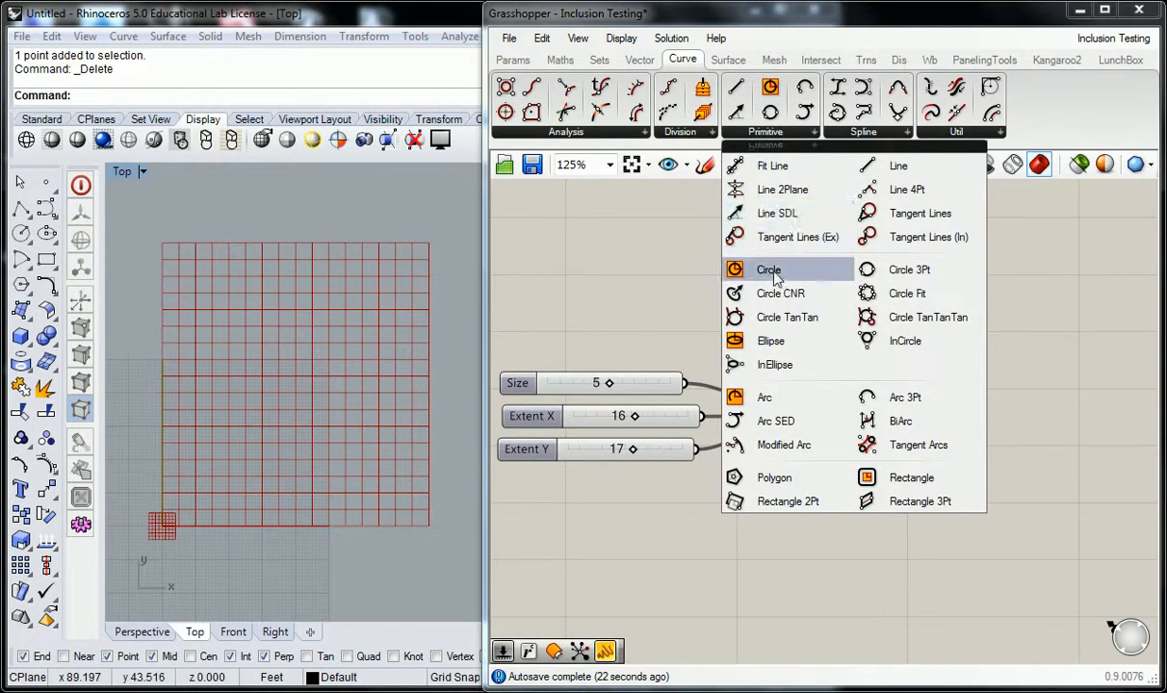
drag(773, 272, 961, 402)
click(878, 373)
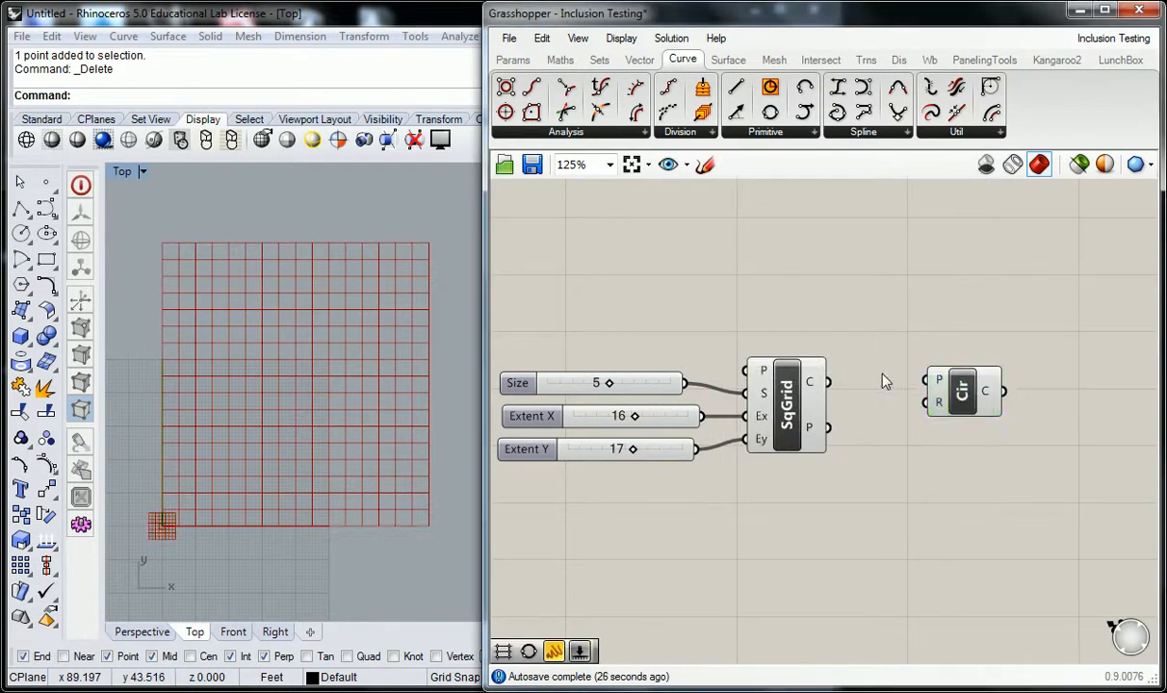
right_drag(879, 373, 800, 364)
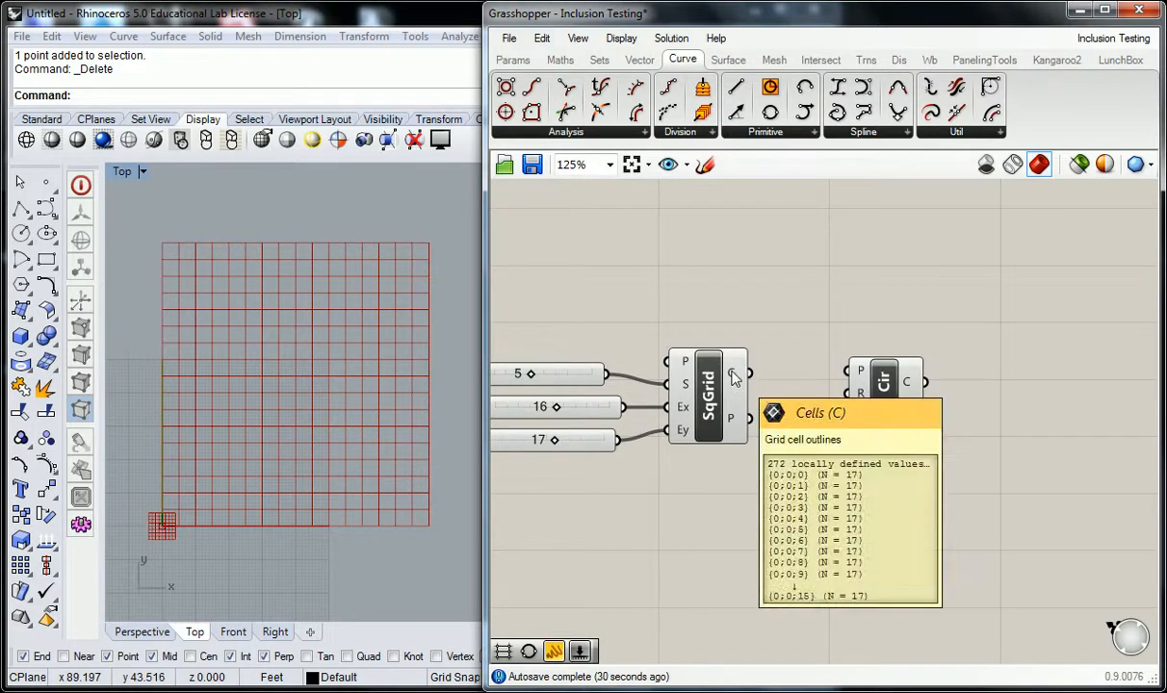
- Connect the square grid's Points output to the Circle's Plane input and align the Circle component with that output
mouse_move(736, 429)
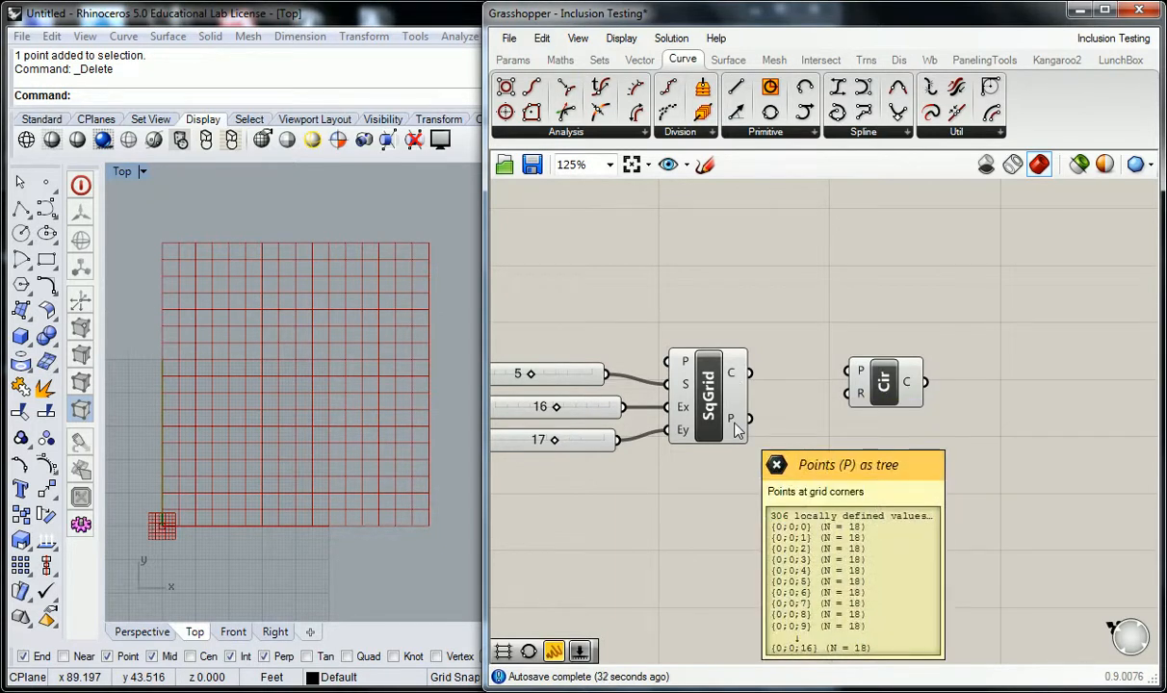
drag(748, 420, 852, 383)
scroll(346, 352, up, 2)
right_drag(333, 358, 327, 358)
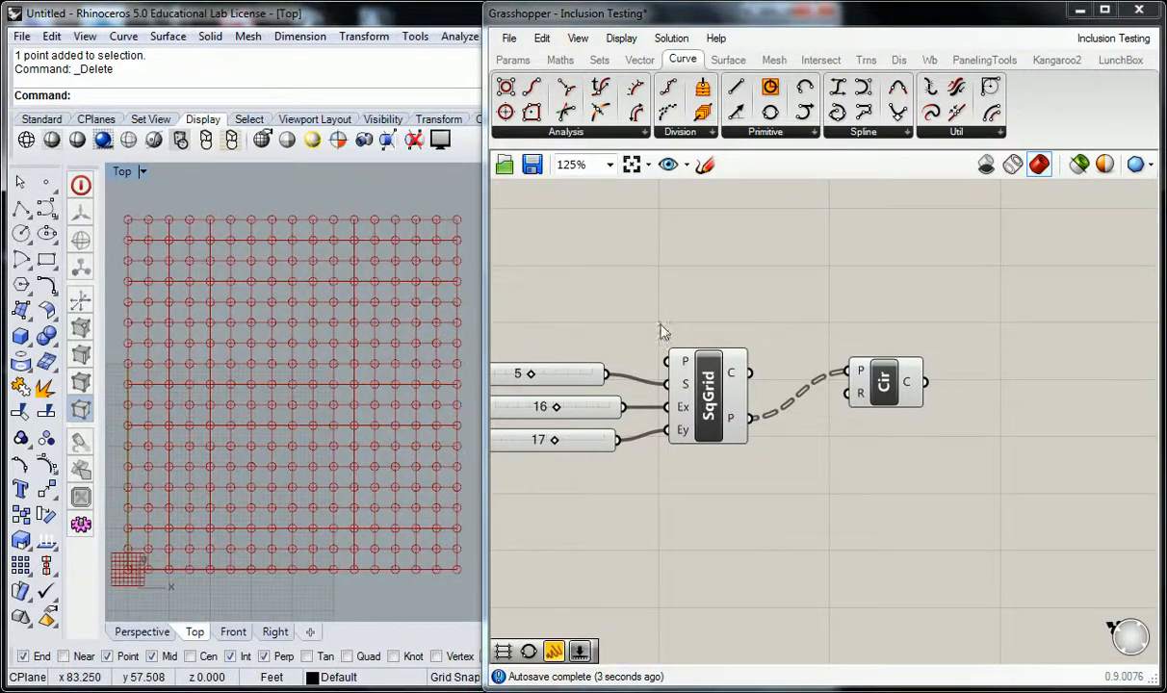
click(715, 309)
drag(874, 400, 866, 448)
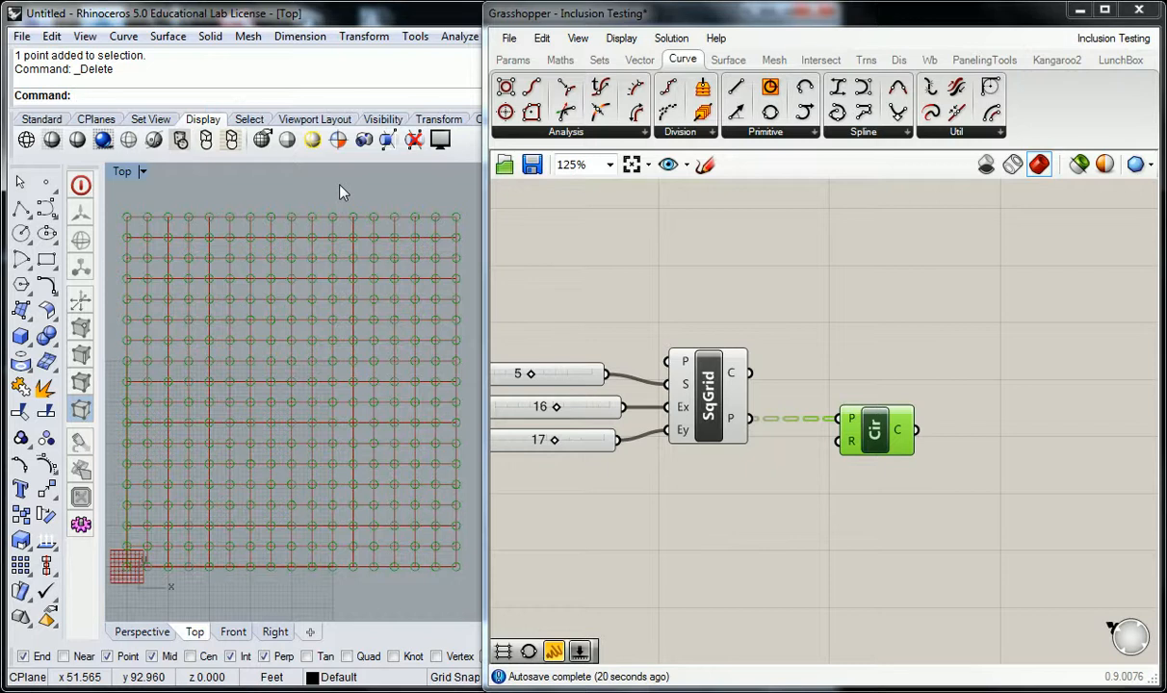
click(834, 331)
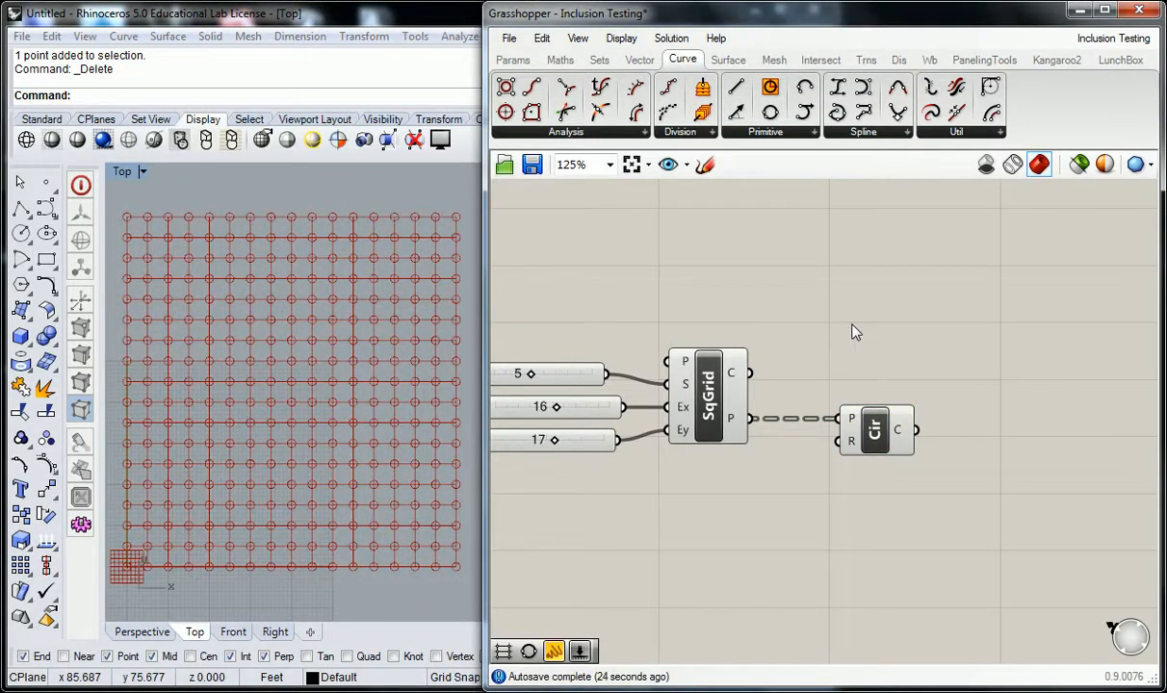
mouse_move(367, 339)
right_down()
mouse_move(354, 331)
mouse_move(368, 325)
right_up()
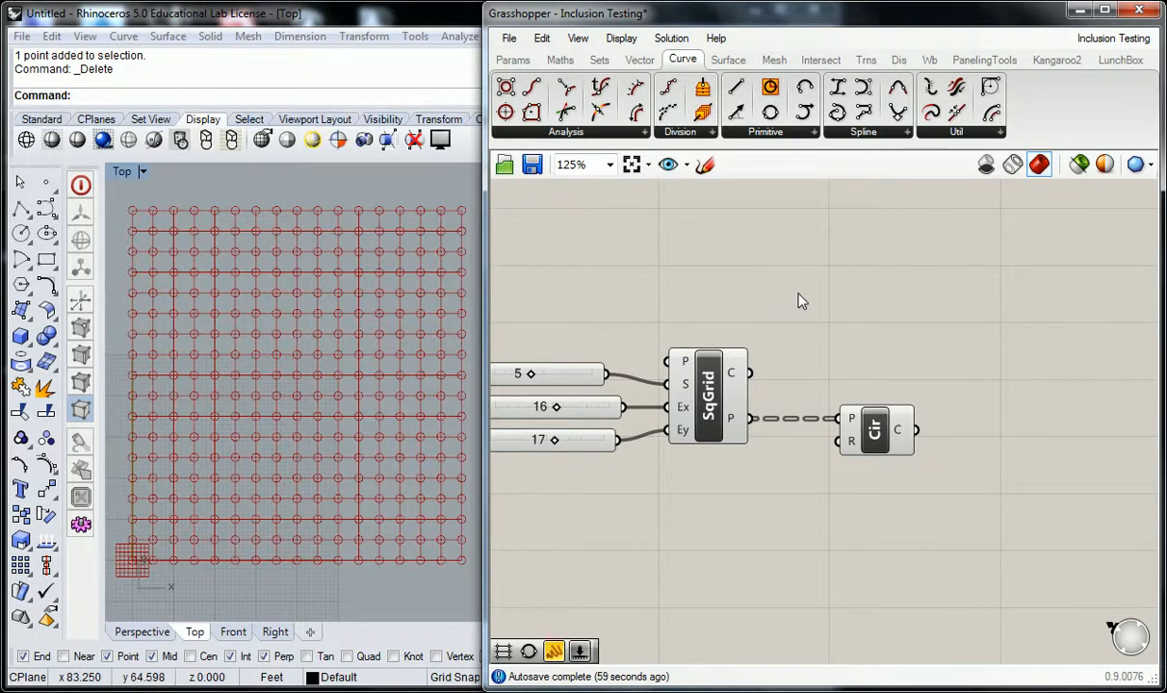
- Add an empty Panel to the canvas below the square grid component
right_drag(792, 335, 801, 258)
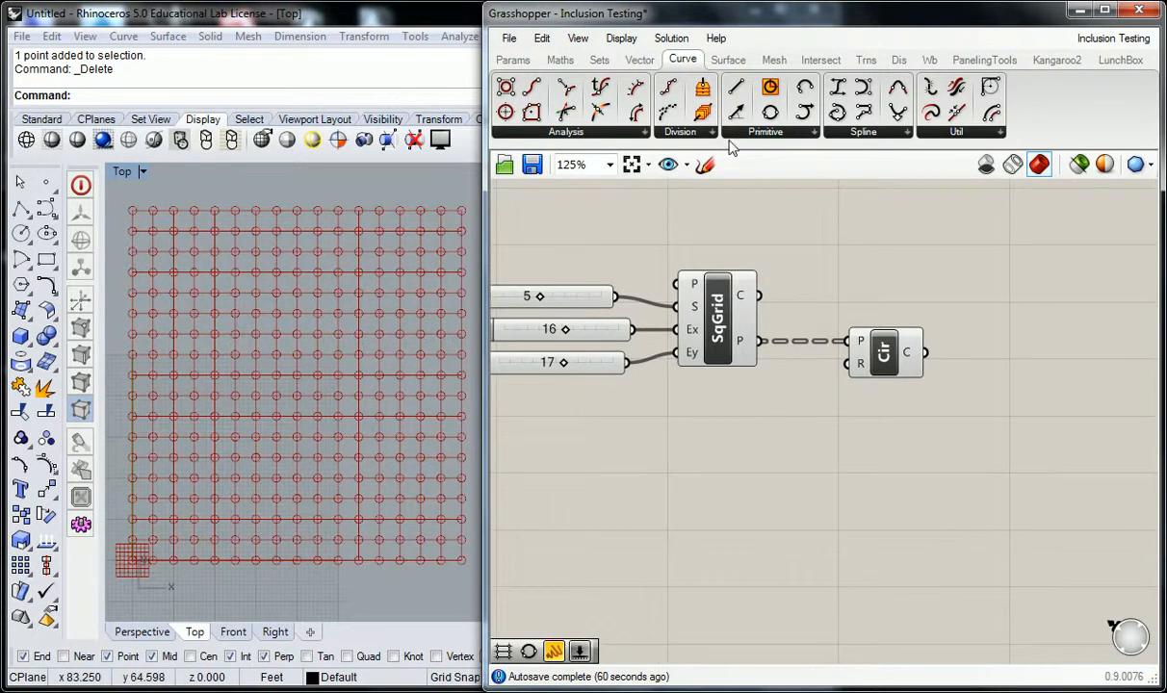
click(513, 60)
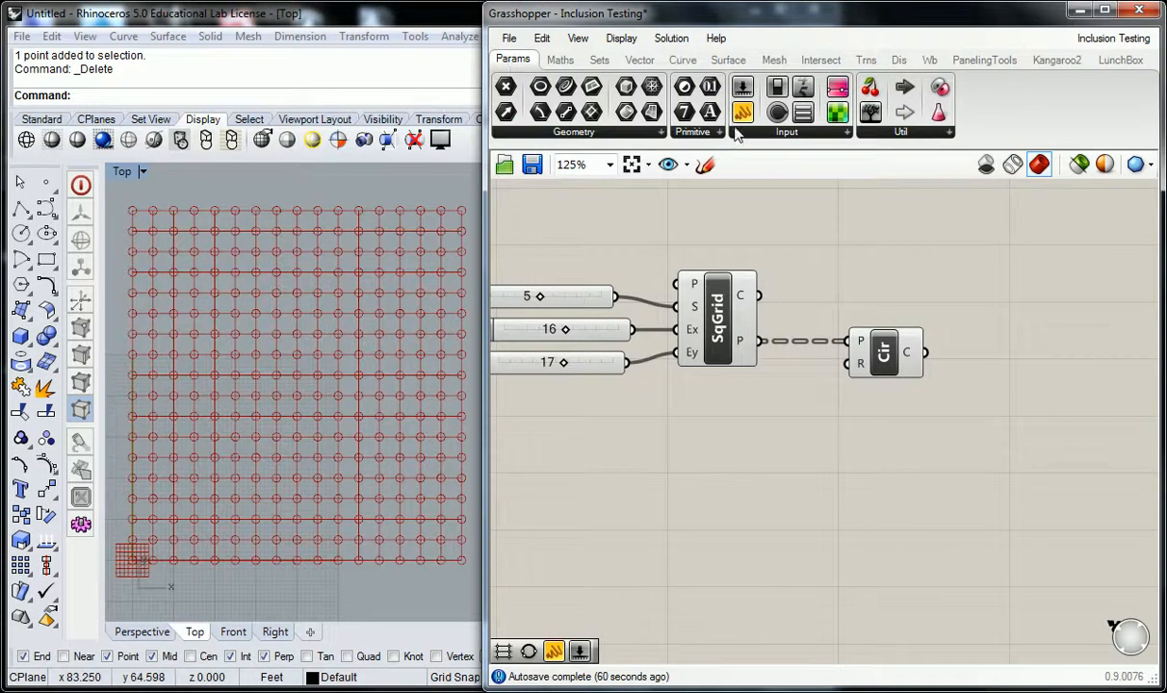
drag(706, 111, 686, 501)
right_drag(788, 570, 800, 516)
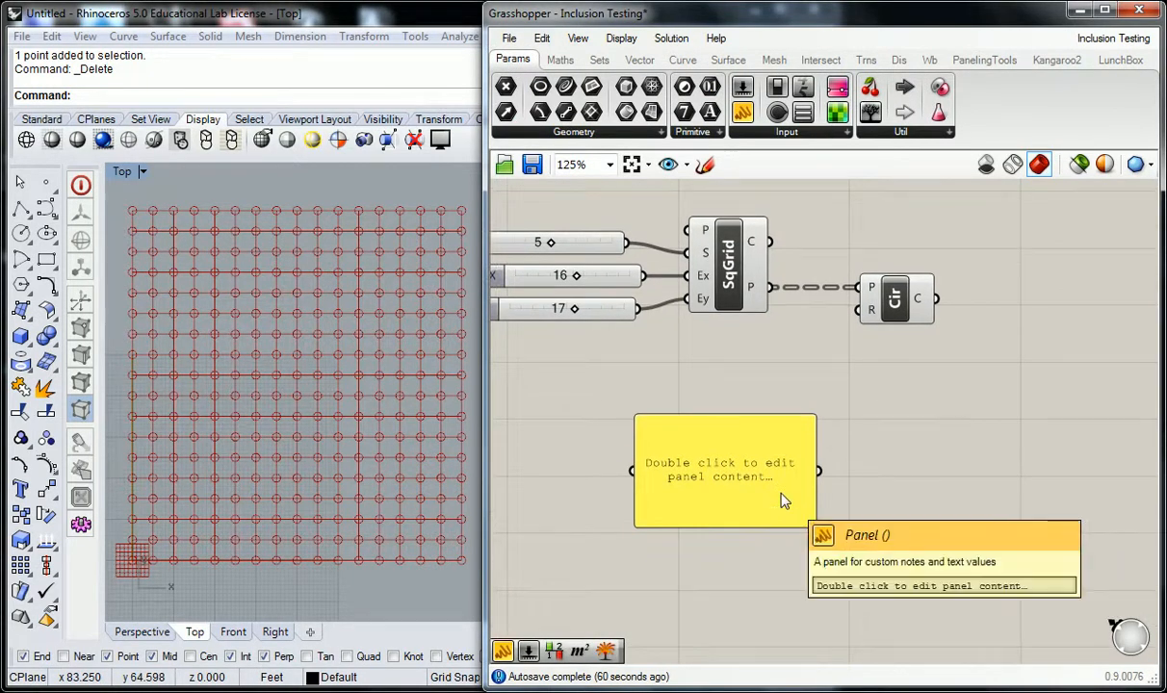
double_click(687, 441)
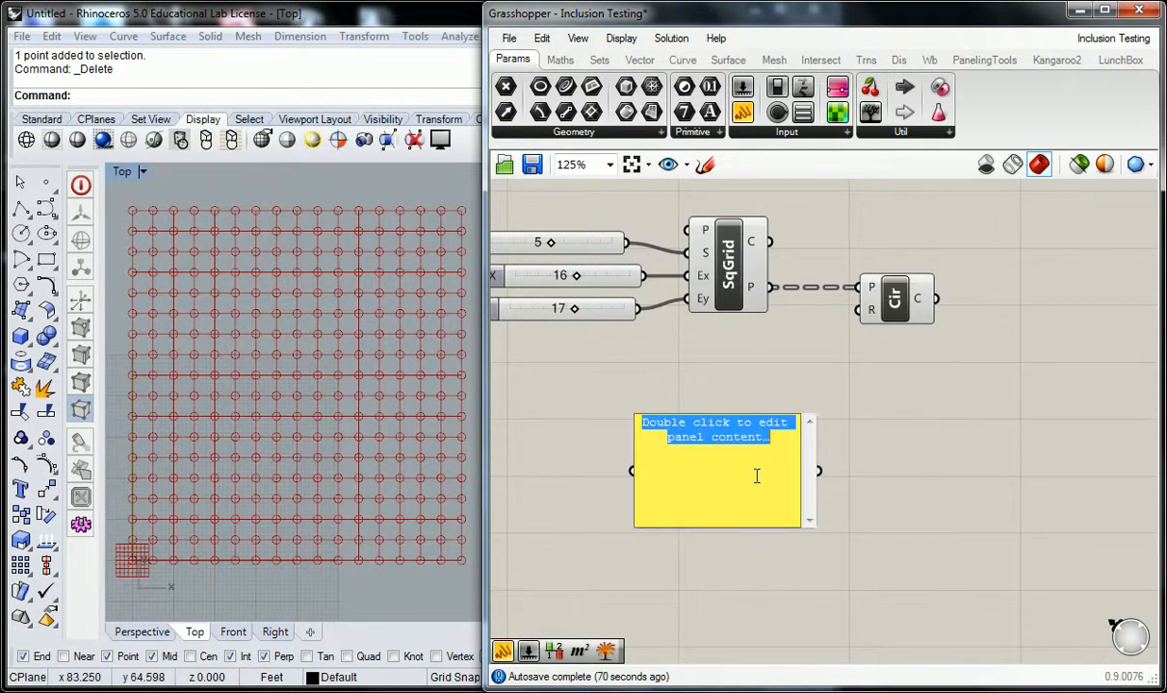
text(1)
key(Return)
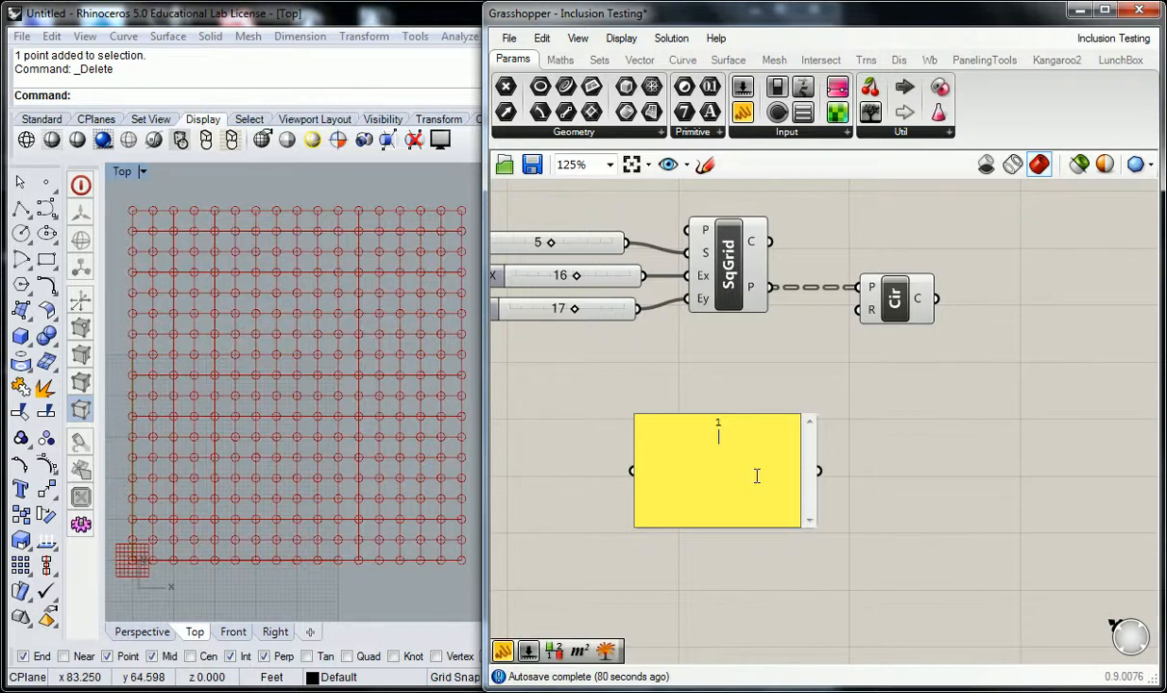
key(Escape)
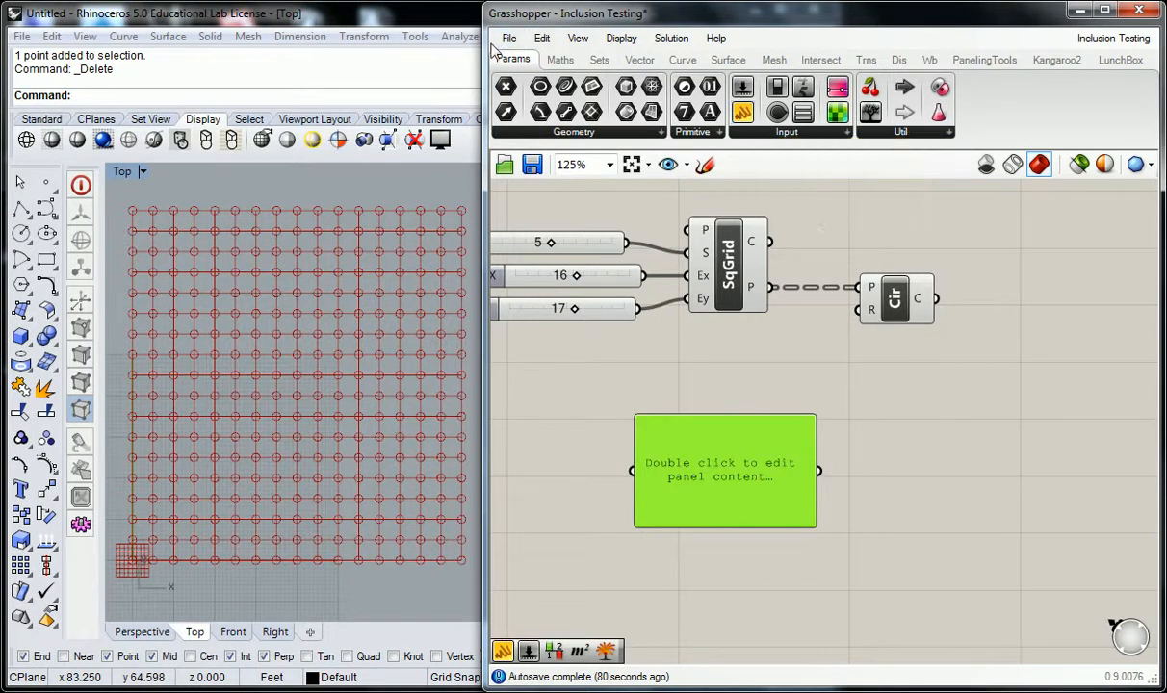
click(785, 133)
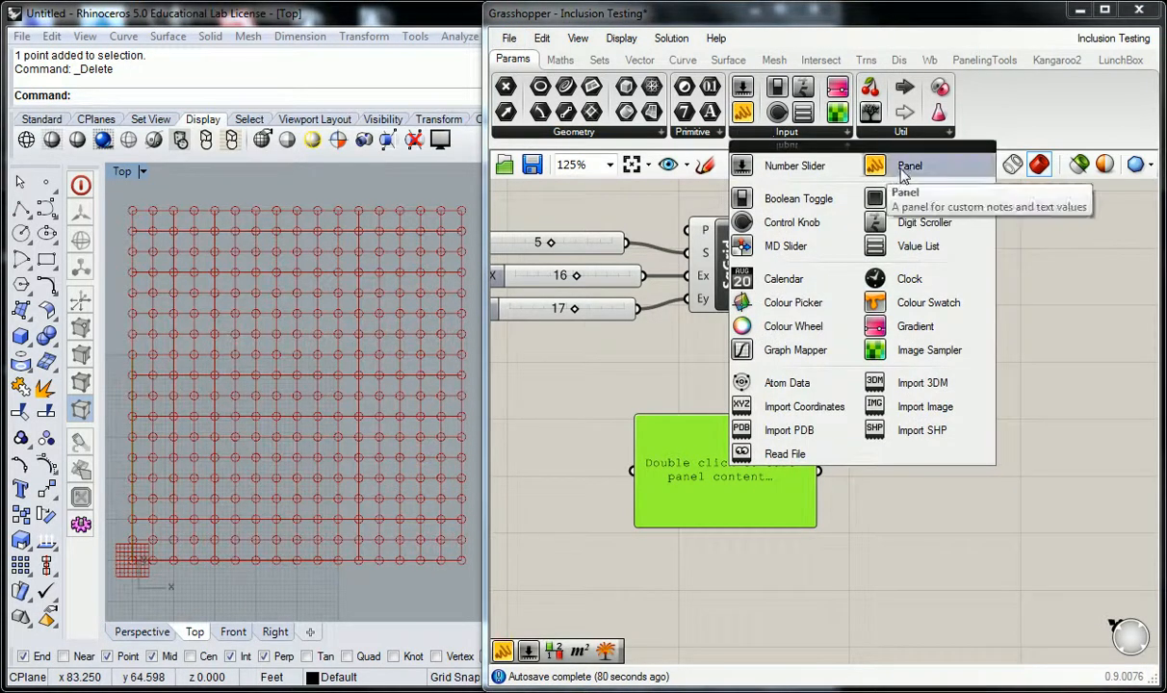
click(740, 115)
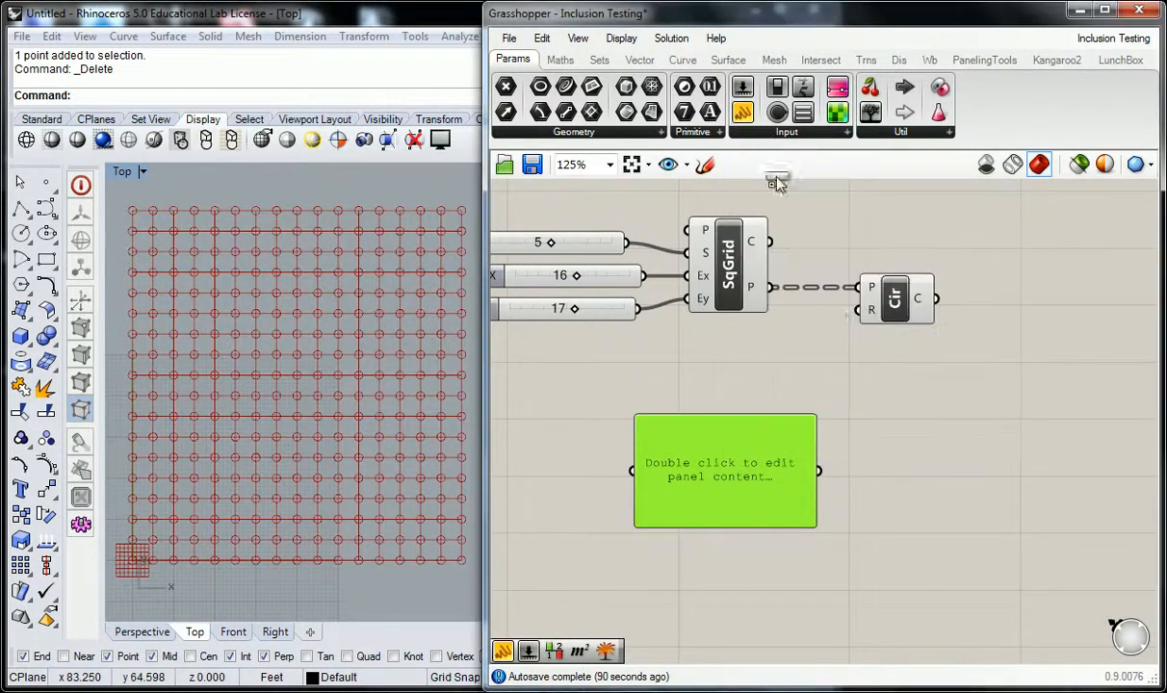
click(865, 388)
click(858, 384)
key(Delete)
- Enter the values 1, 2, 1.25, .5 and 2.25 on separate lines in the panel
click(717, 472)
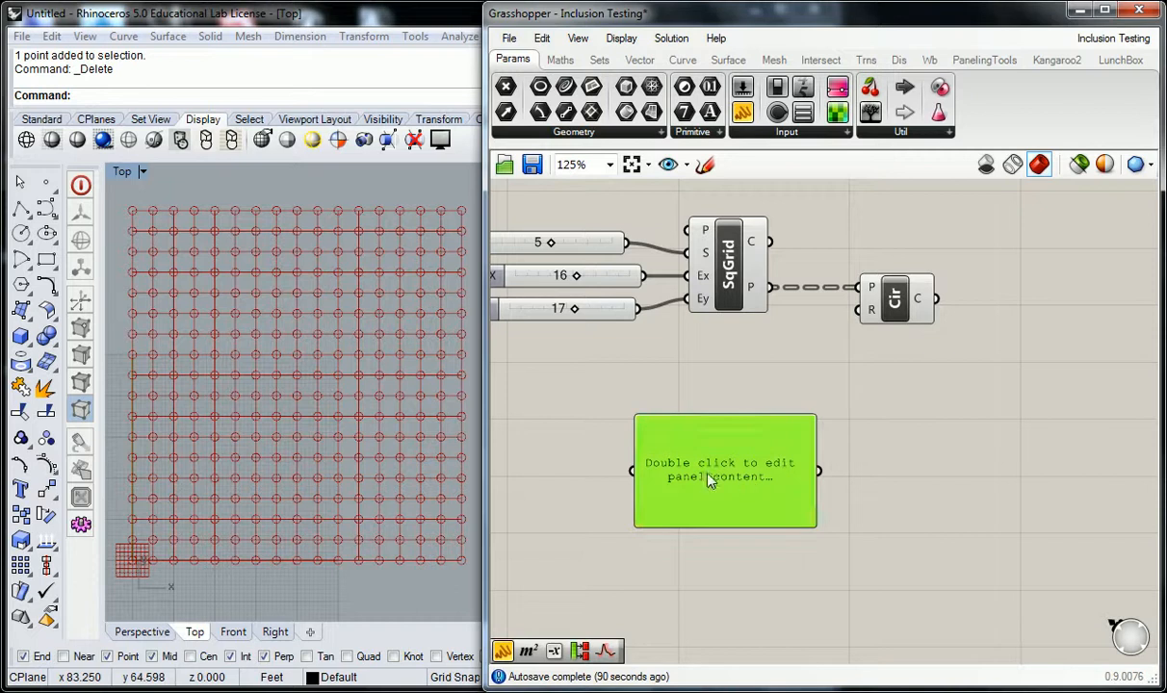
double_click(729, 463)
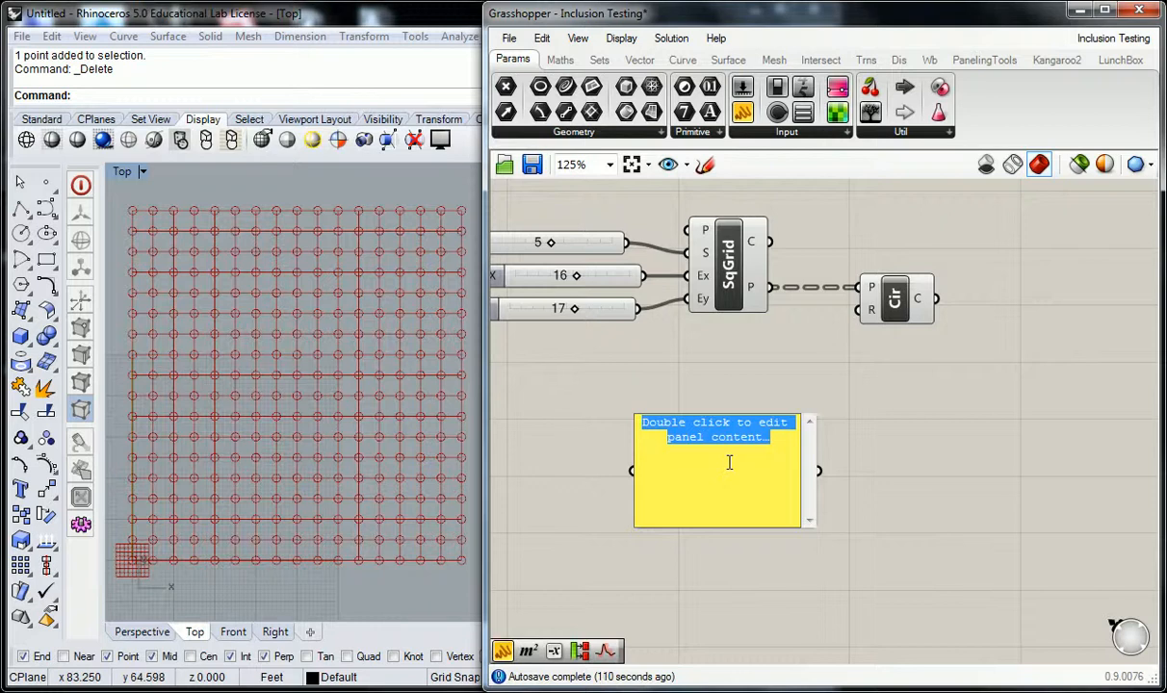
text(1)
key(Return)
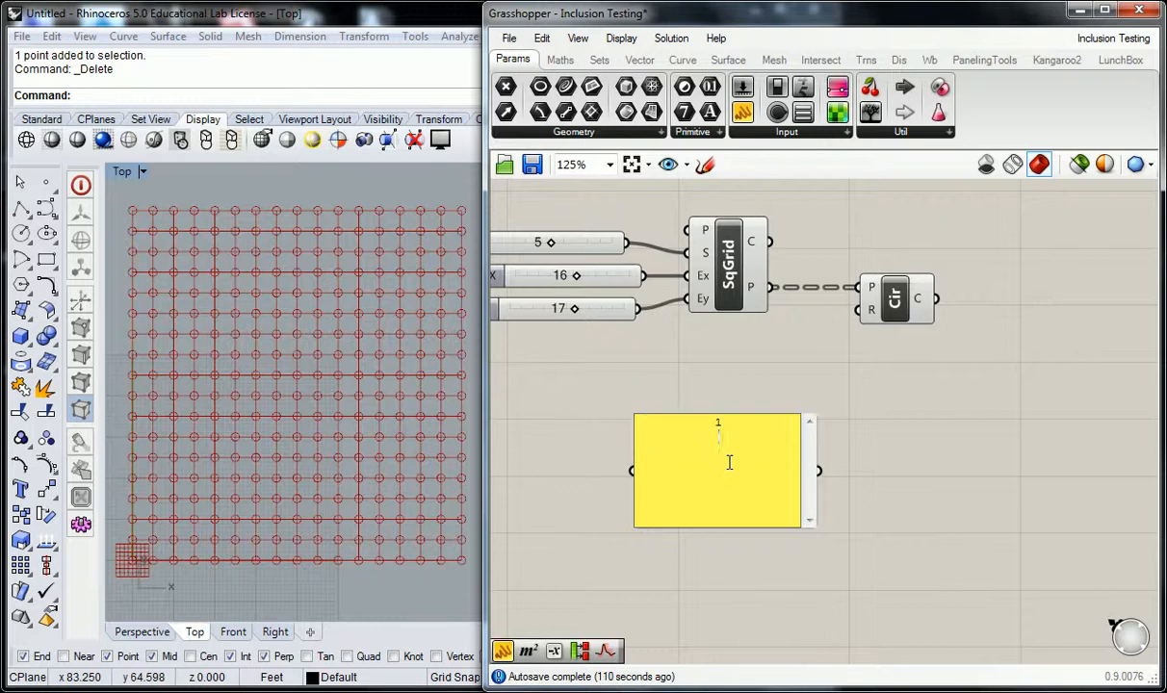
text(2)
key(Return)
text(1.25)
key(Return)
text(.5)
key(Return)
text(2.25)
click(836, 397)
- Narrow the panel around its values and move it closer to the Circle component
drag(778, 540, 683, 534)
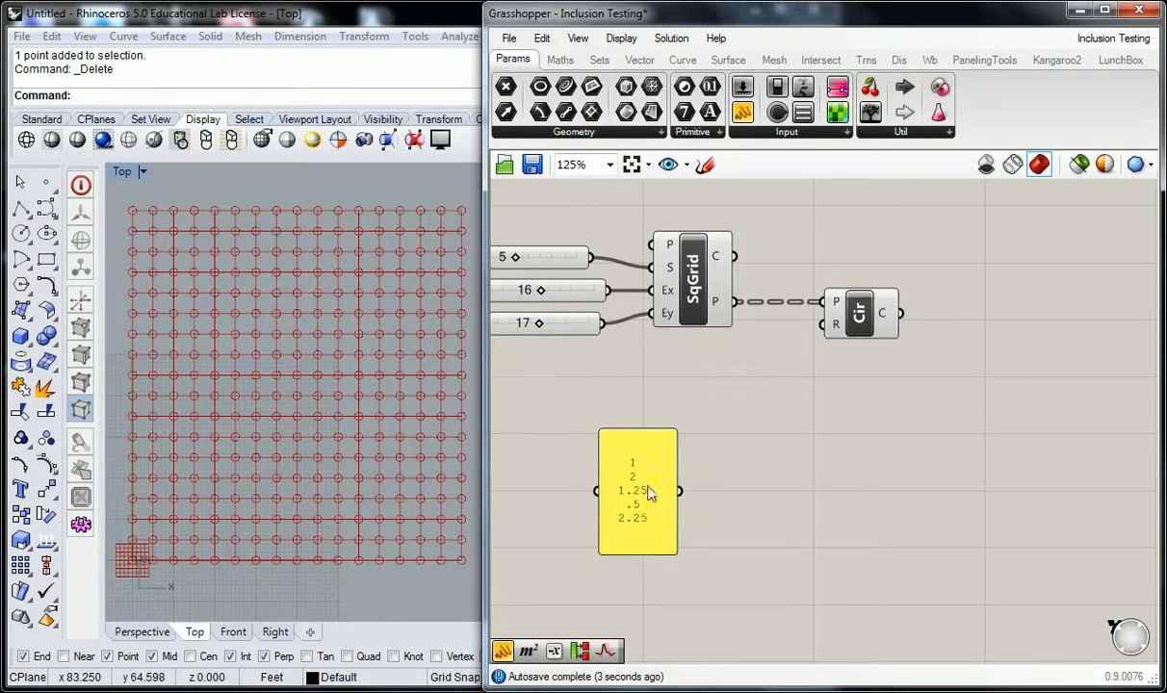
drag(657, 493, 738, 446)
click(788, 394)
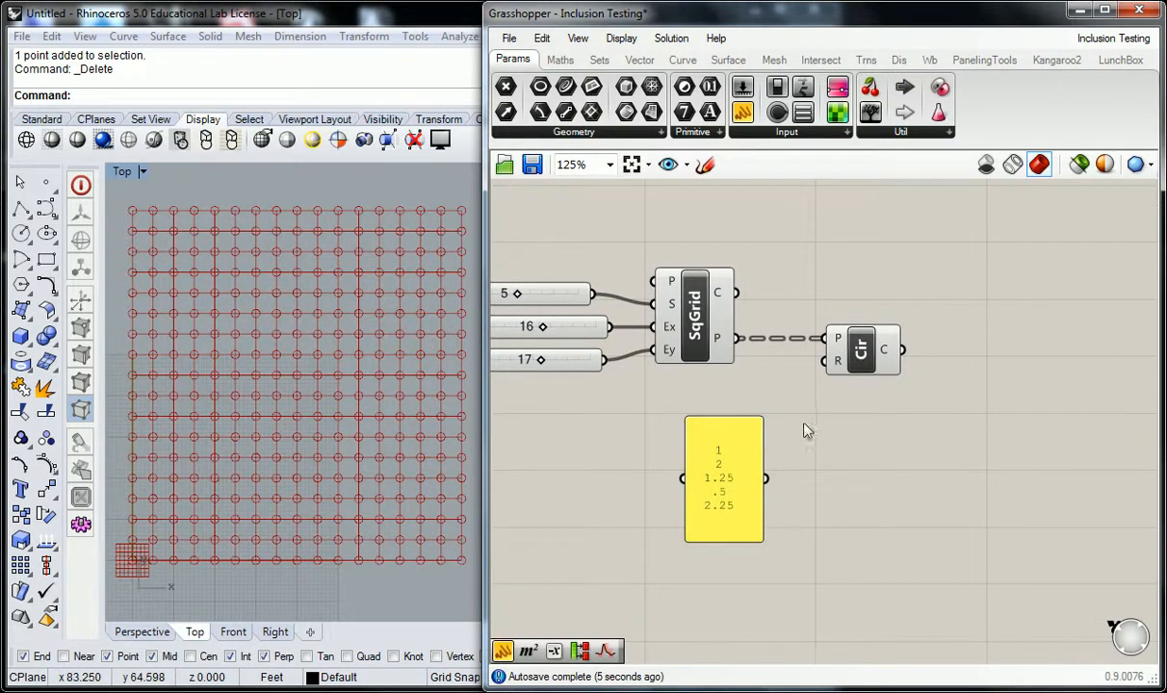
drag(781, 478, 838, 359)
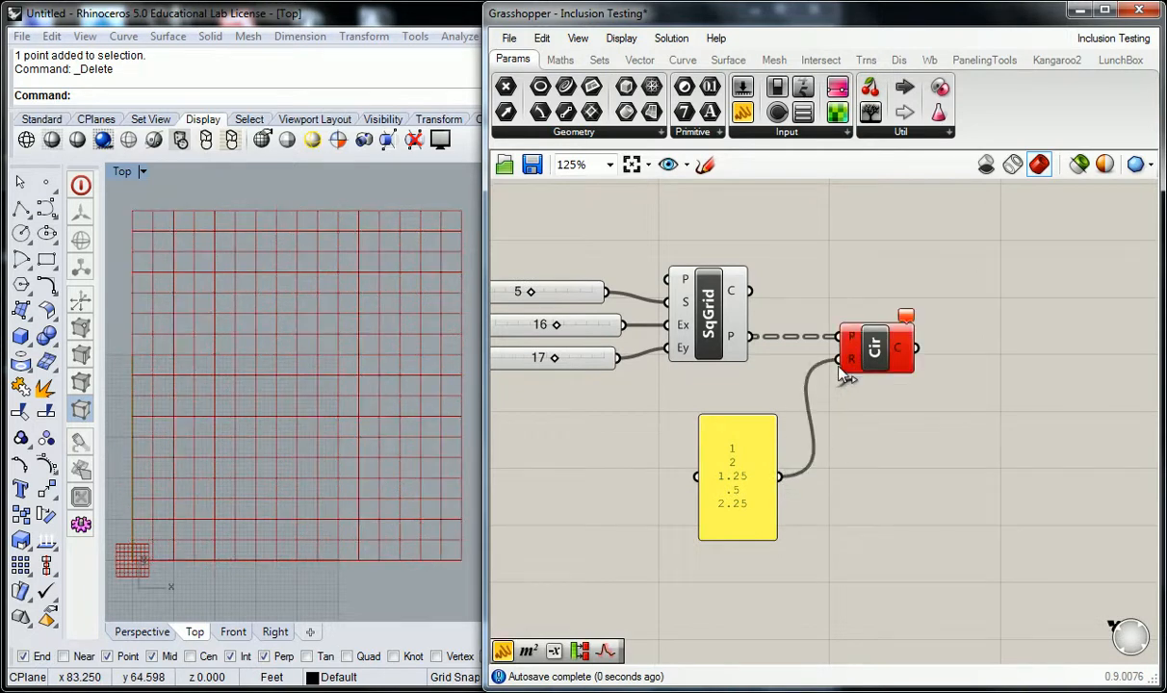
key(ctrl+z)
right_click(701, 439)
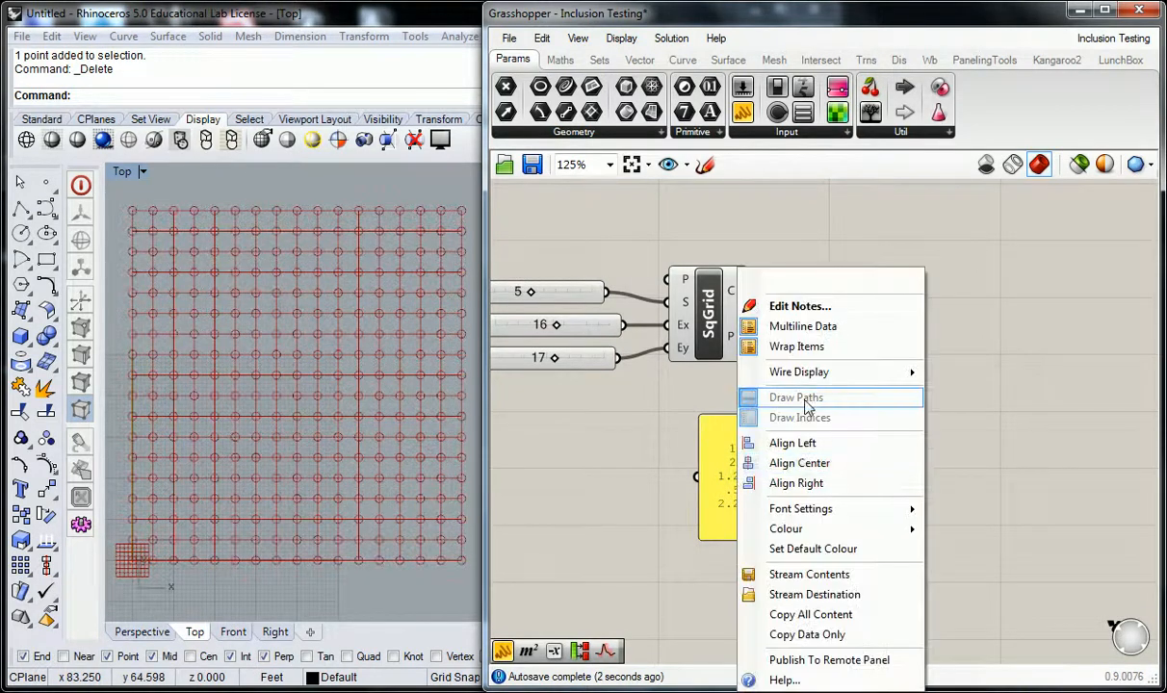
click(741, 325)
drag(779, 477, 839, 359)
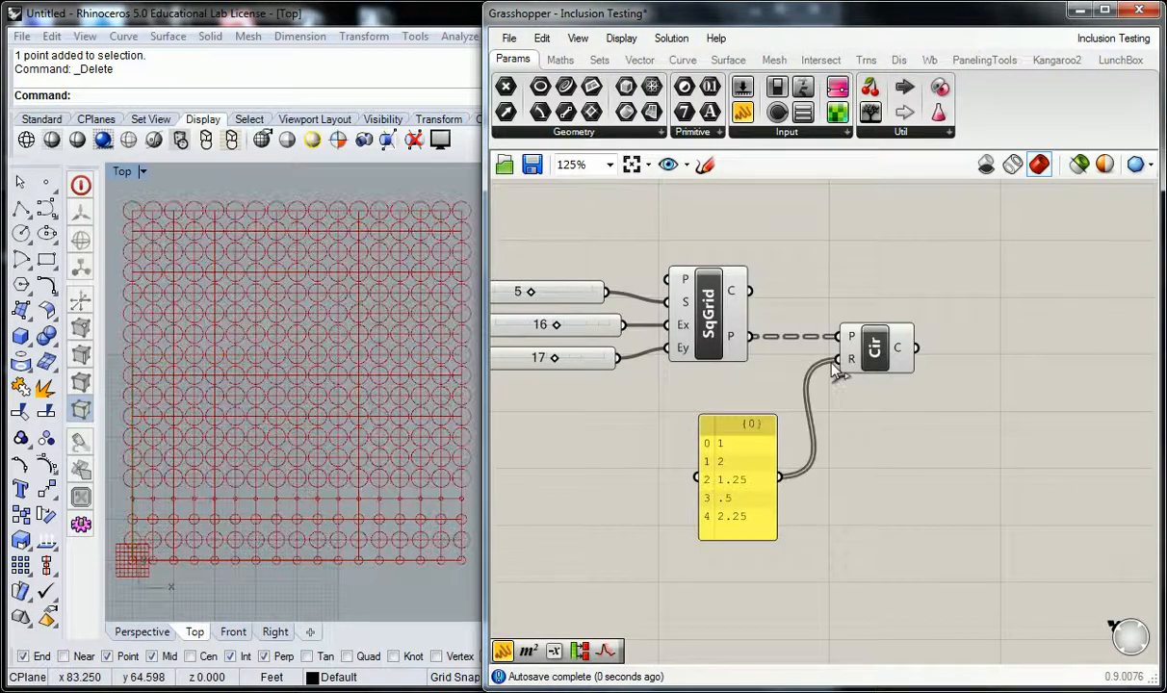
right_drag(829, 458, 798, 460)
key(ctrl+z)
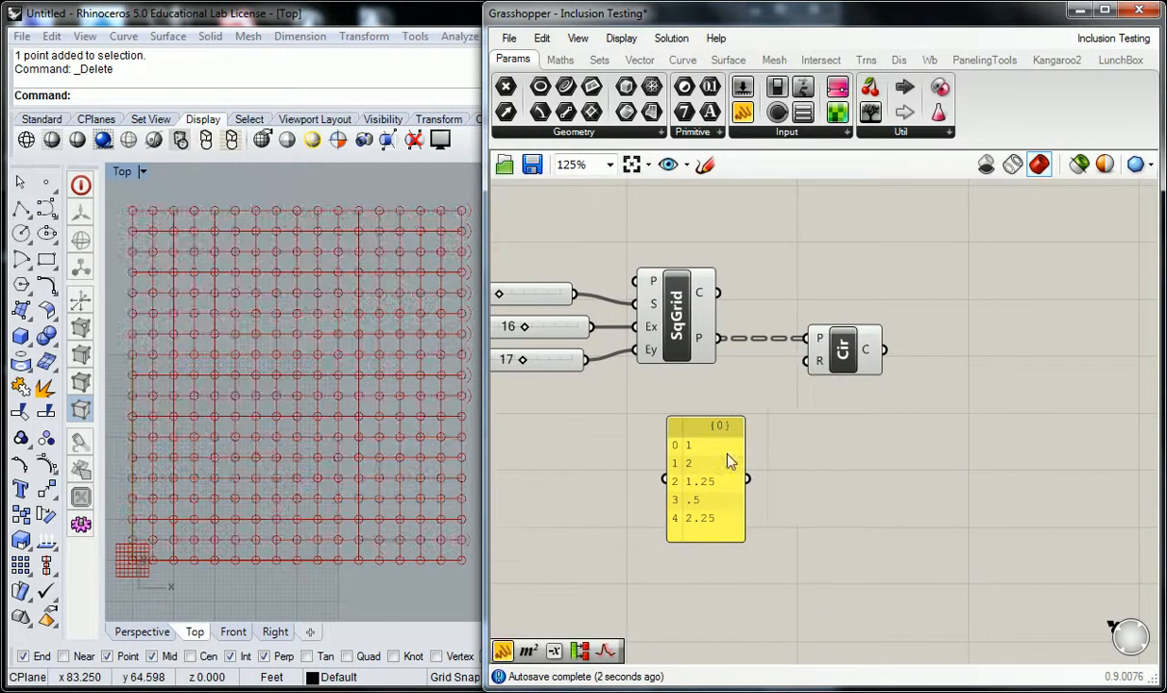
key(ctrl+z)
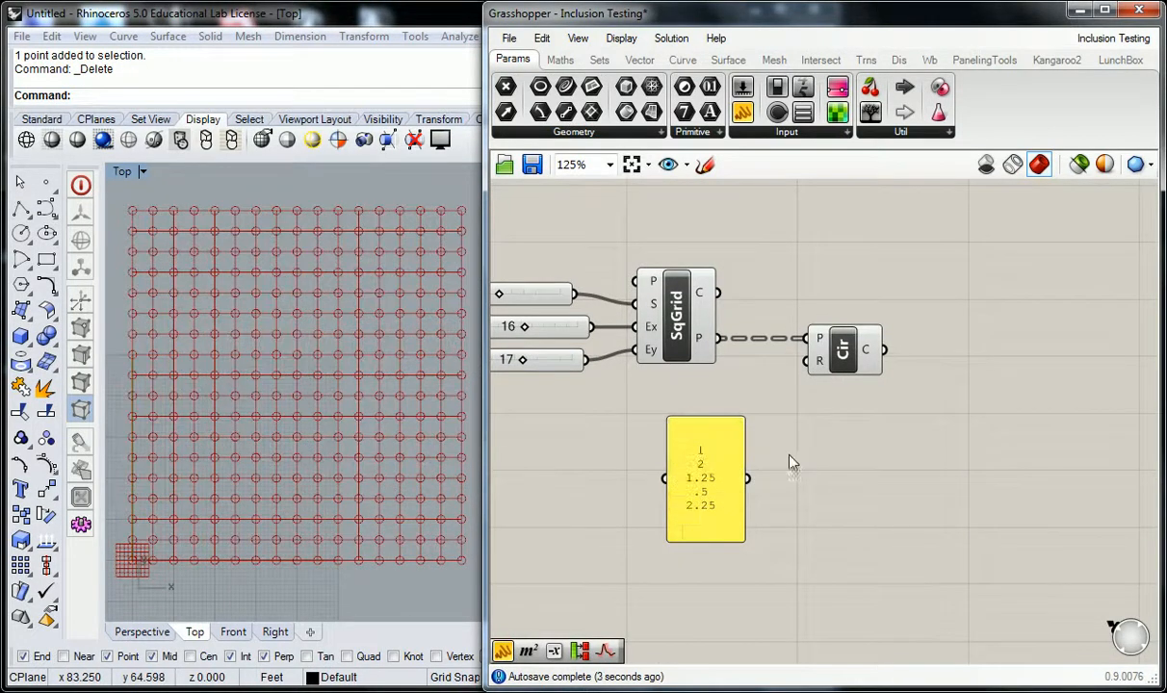
click(705, 467)
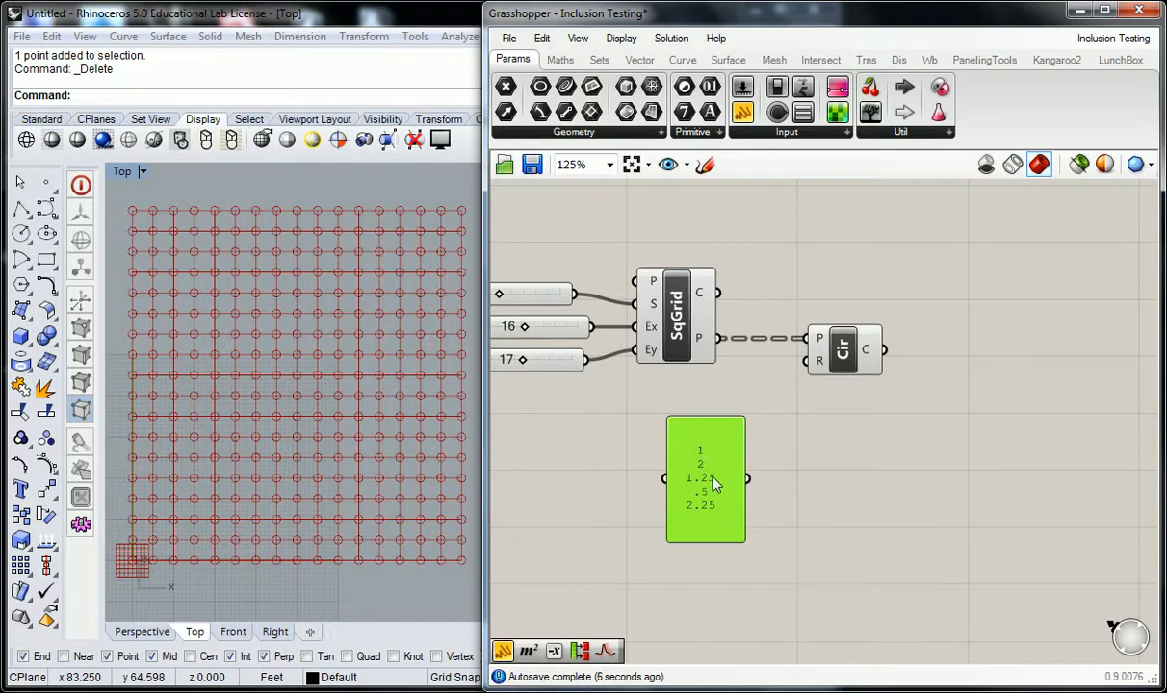
double_click(709, 472)
click(870, 329)
right_drag(702, 480, 708, 479)
right_click(709, 483)
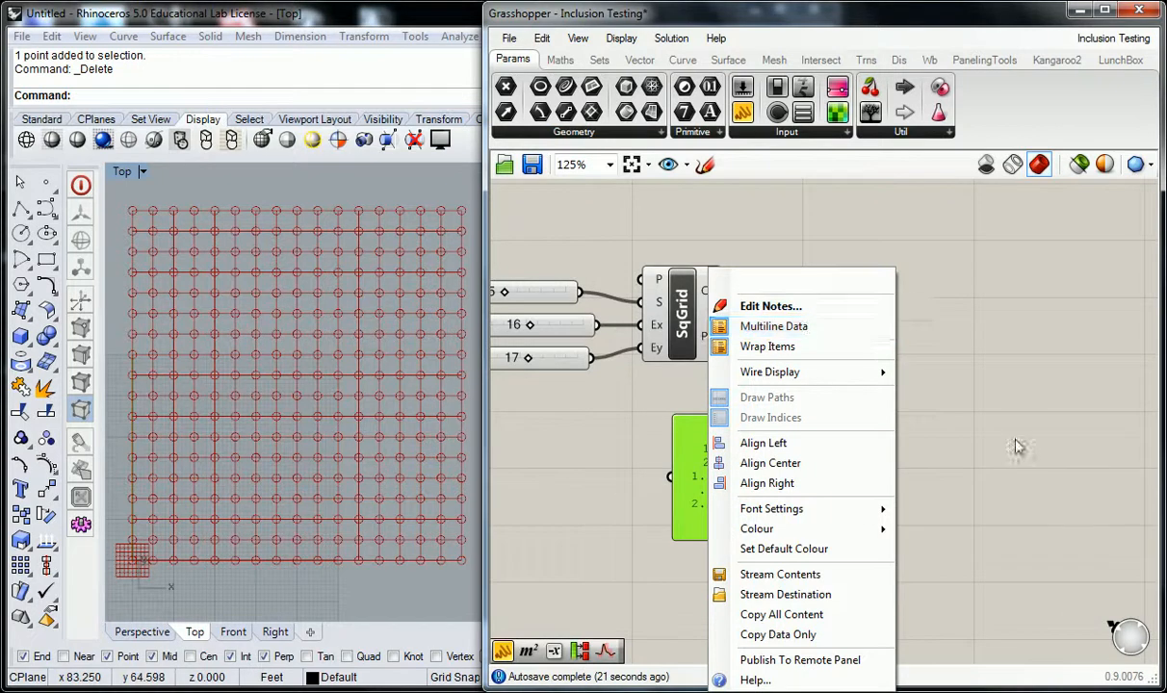
click(1072, 427)
- Connect the panel to the Circle's Radius input and turn off the panel's Multiline Data option
drag(754, 478, 815, 359)
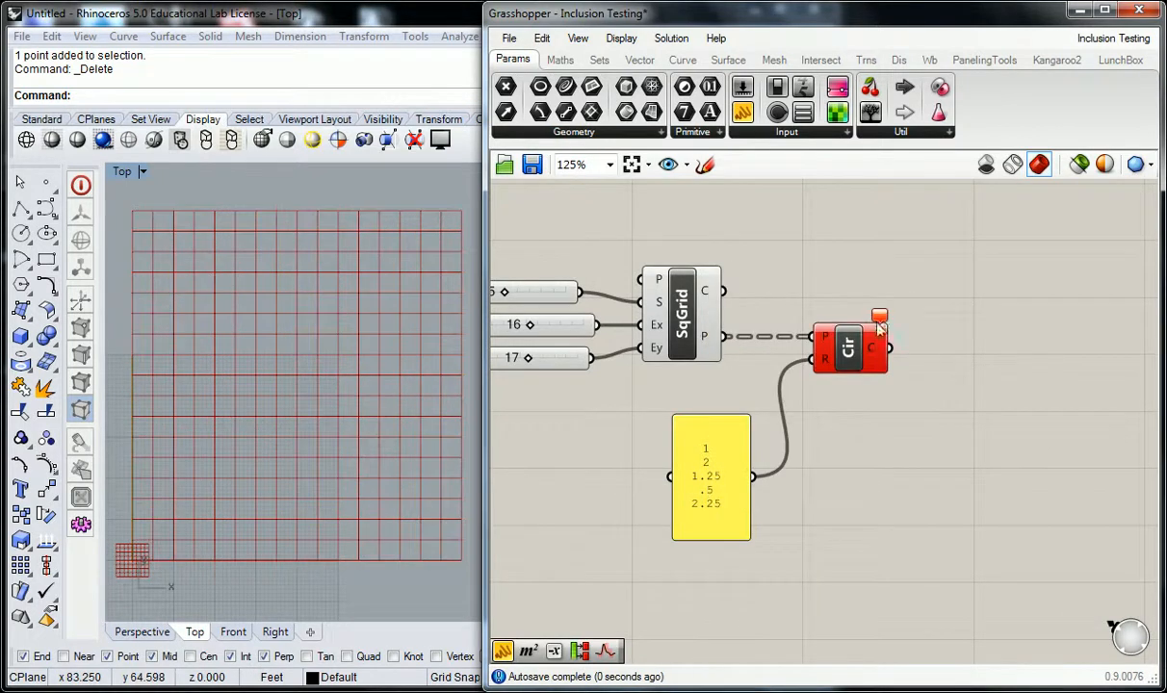
mouse_move(879, 320)
right_click(697, 453)
click(744, 312)
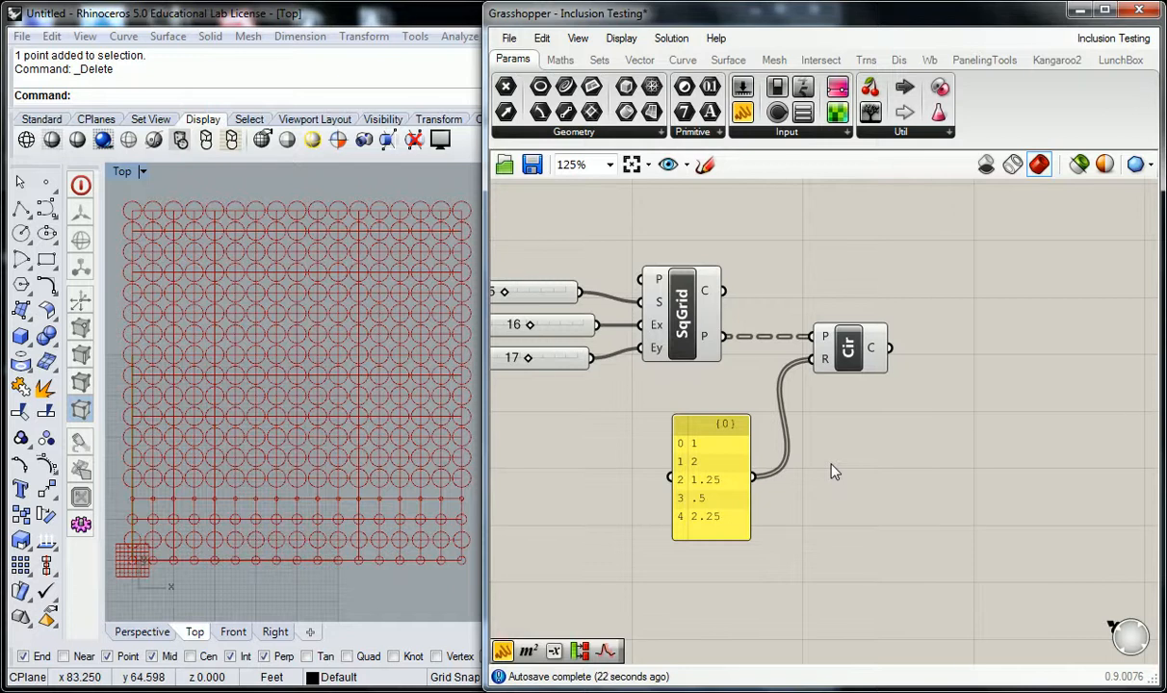
right_click(733, 474)
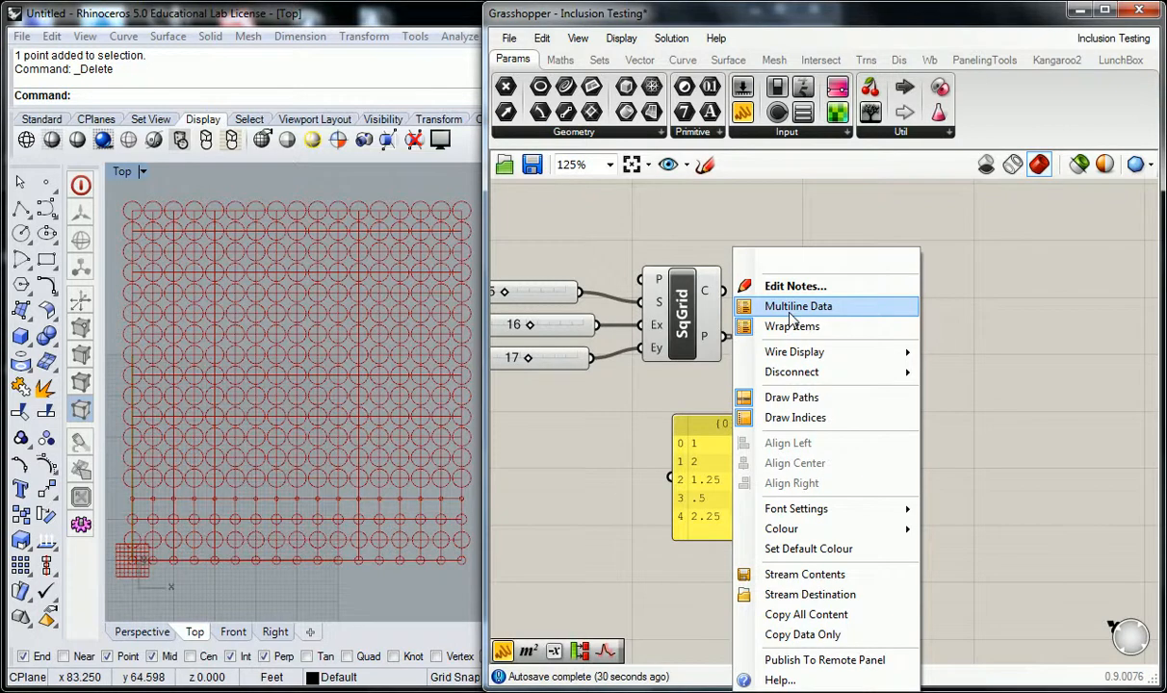
click(684, 245)
- Move the Circle component farther from the square grid to leave free space between them
right_drag(664, 231, 806, 237)
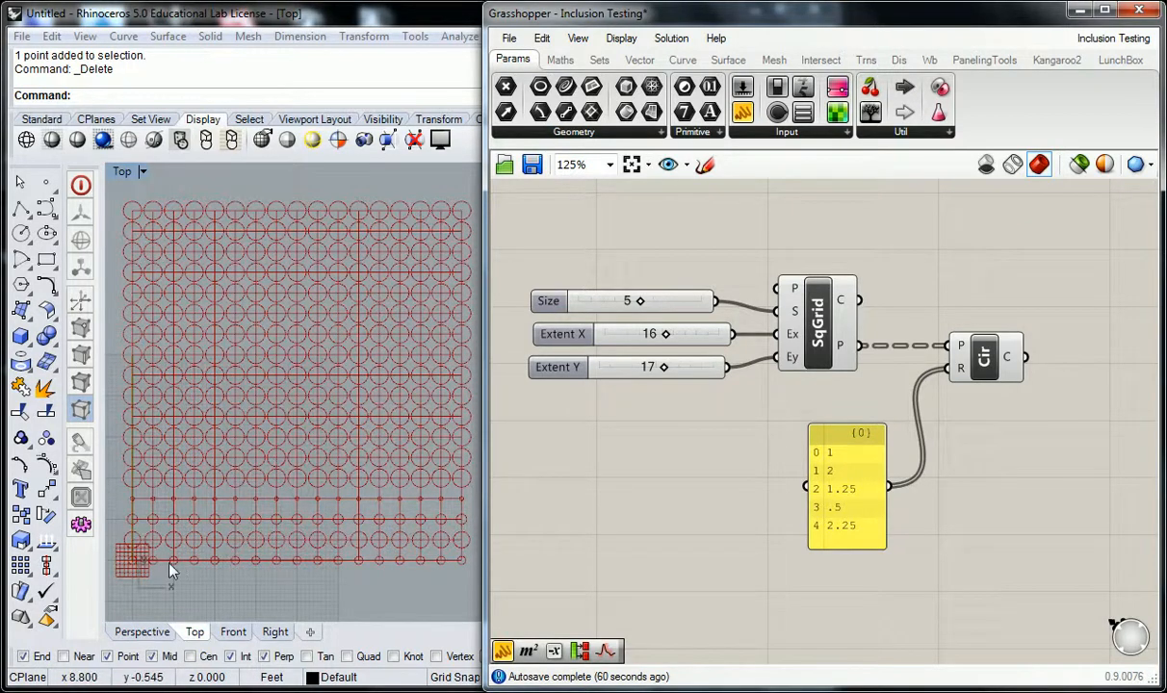
right_drag(761, 511, 511, 560)
drag(751, 421, 993, 416)
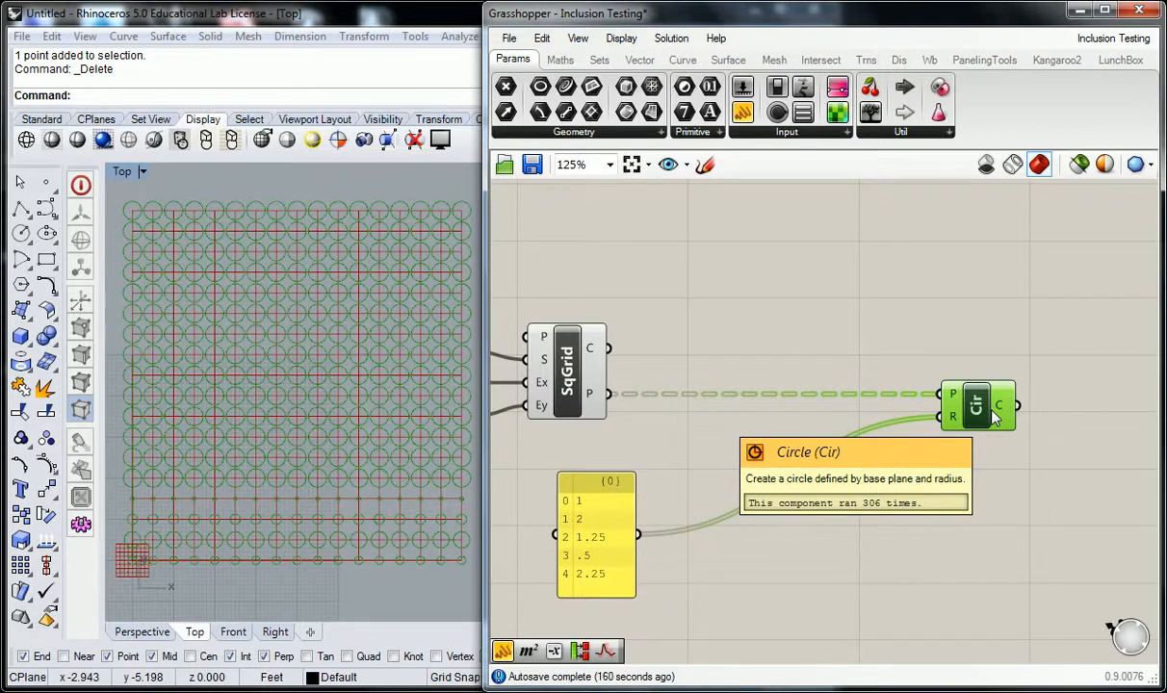
click(840, 330)
- Flatten the square grid's Points output and shift the radius values panel slightly away from the Circle component
right_drag(754, 344, 820, 348)
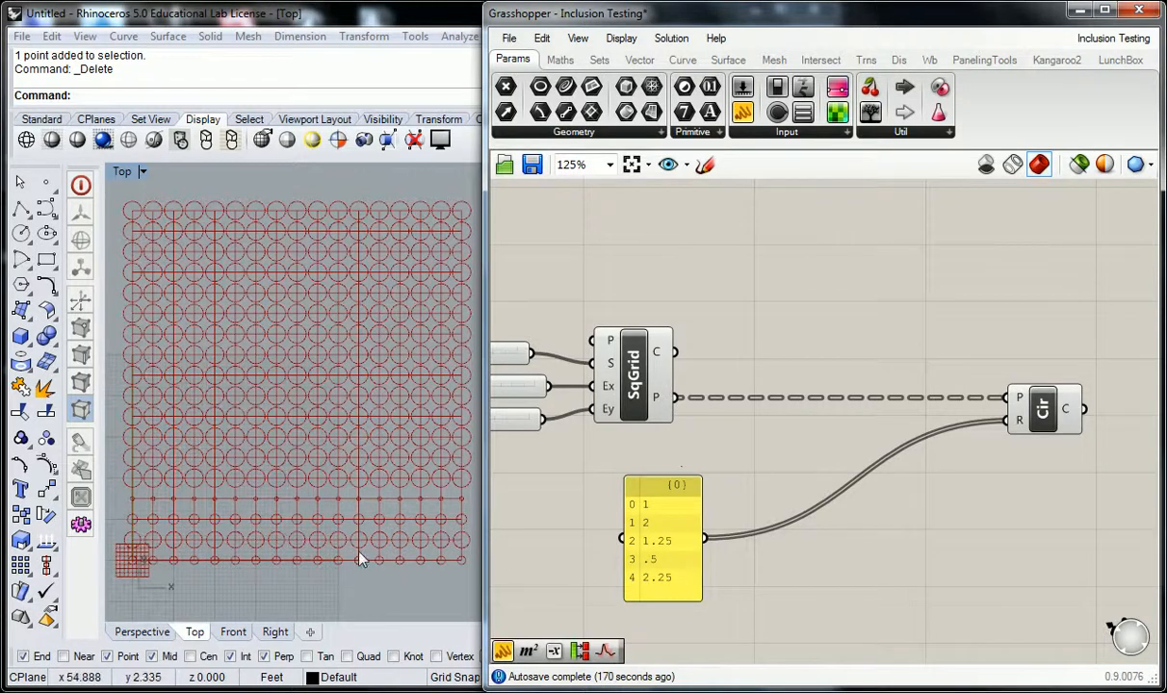
right_drag(366, 568, 361, 537)
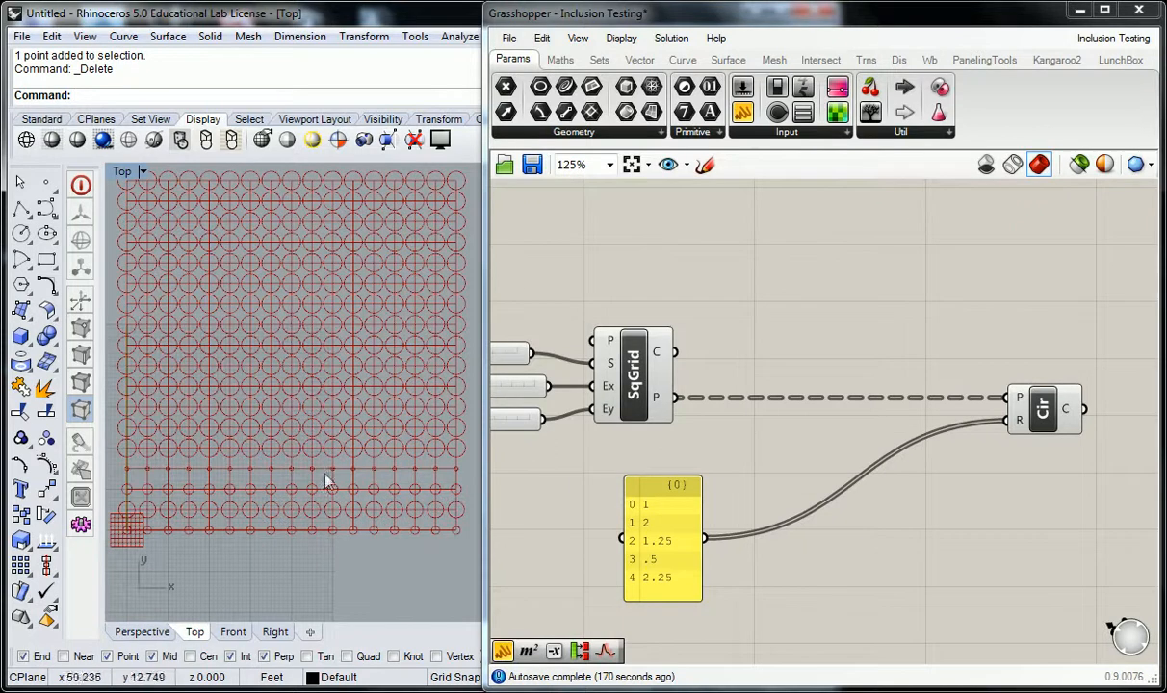
right_click(656, 398)
click(713, 490)
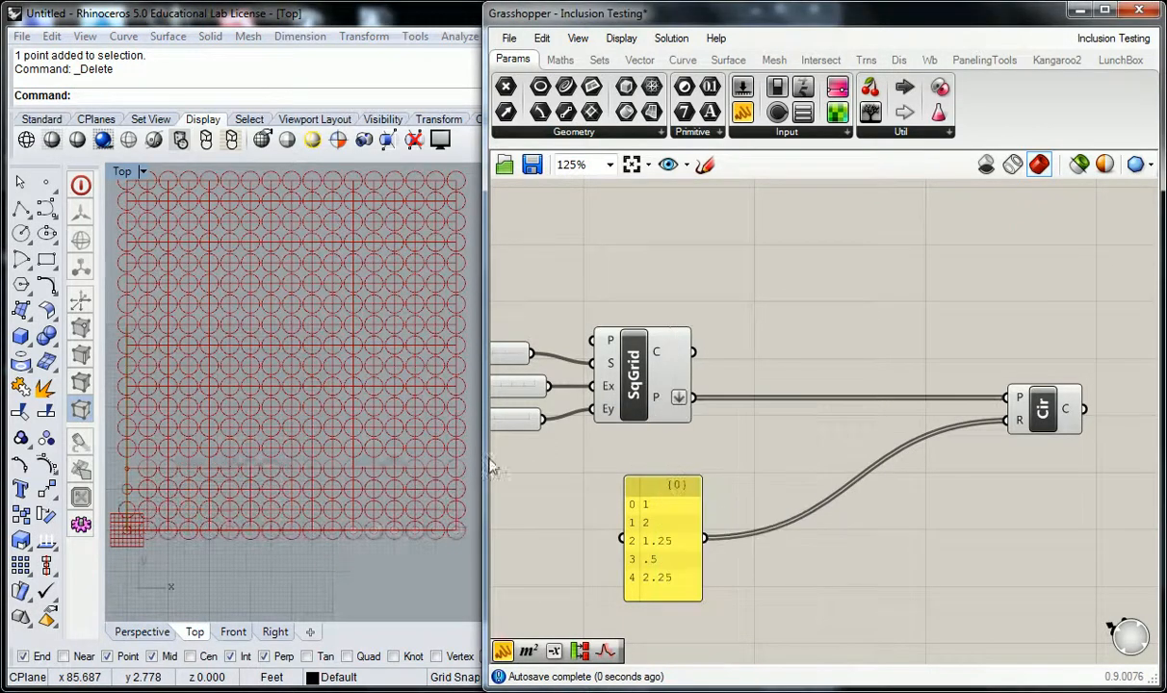
scroll(257, 486, up, 5)
right_drag(257, 491, 242, 469)
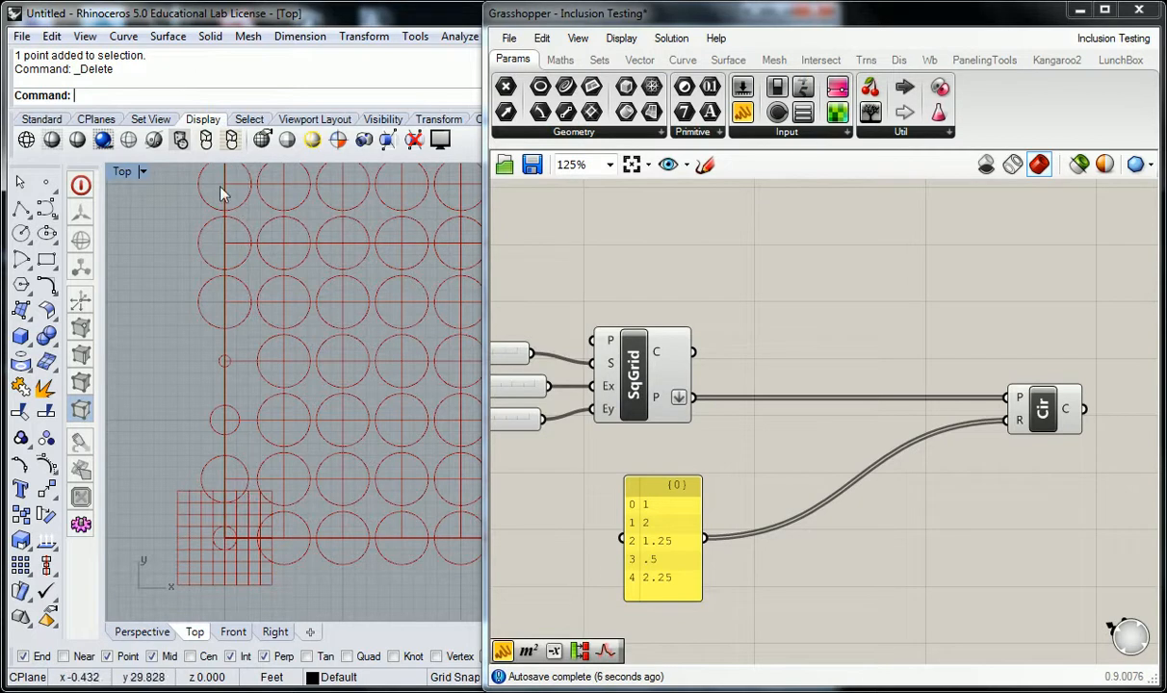
click(674, 486)
drag(675, 486, 659, 486)
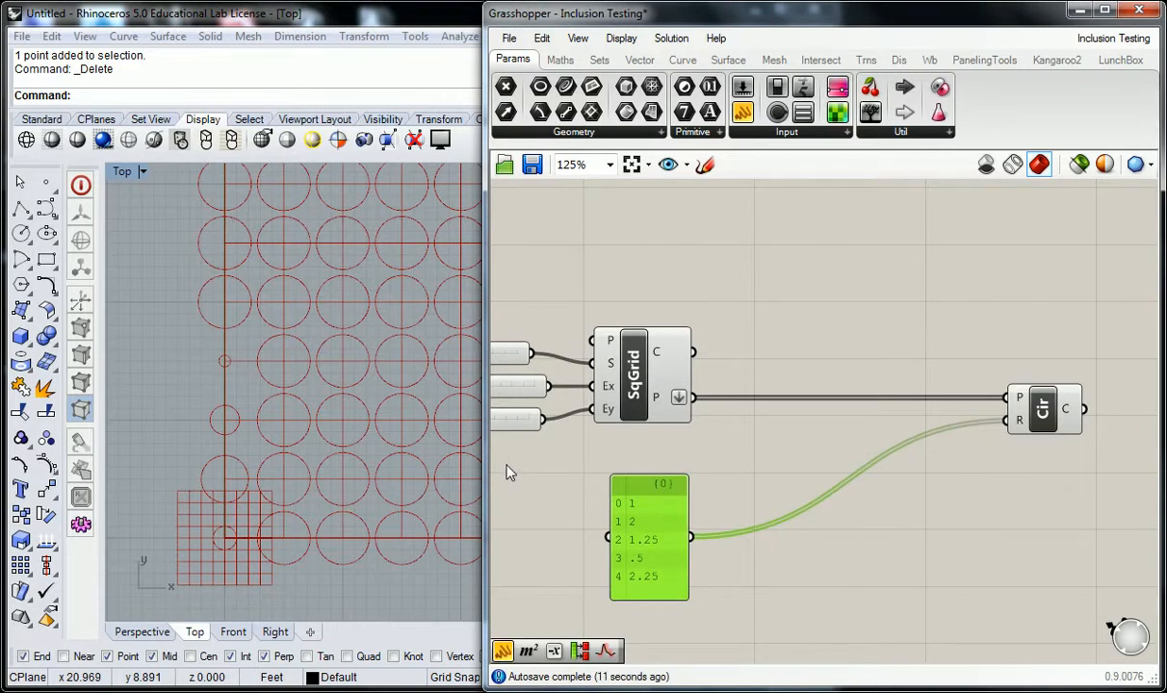
- Add a Repeat Data component in the space between the square grid and the Circle component
scroll(517, 470, down, 4)
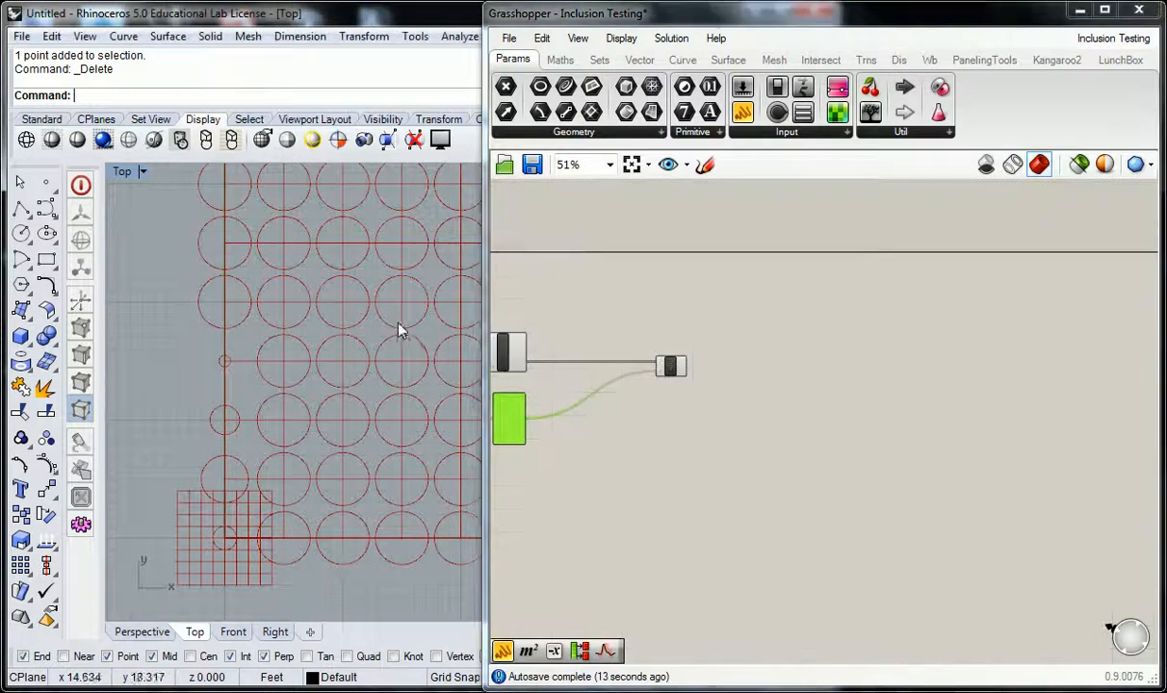
scroll(400, 308, down, 4)
scroll(686, 314, up, 4)
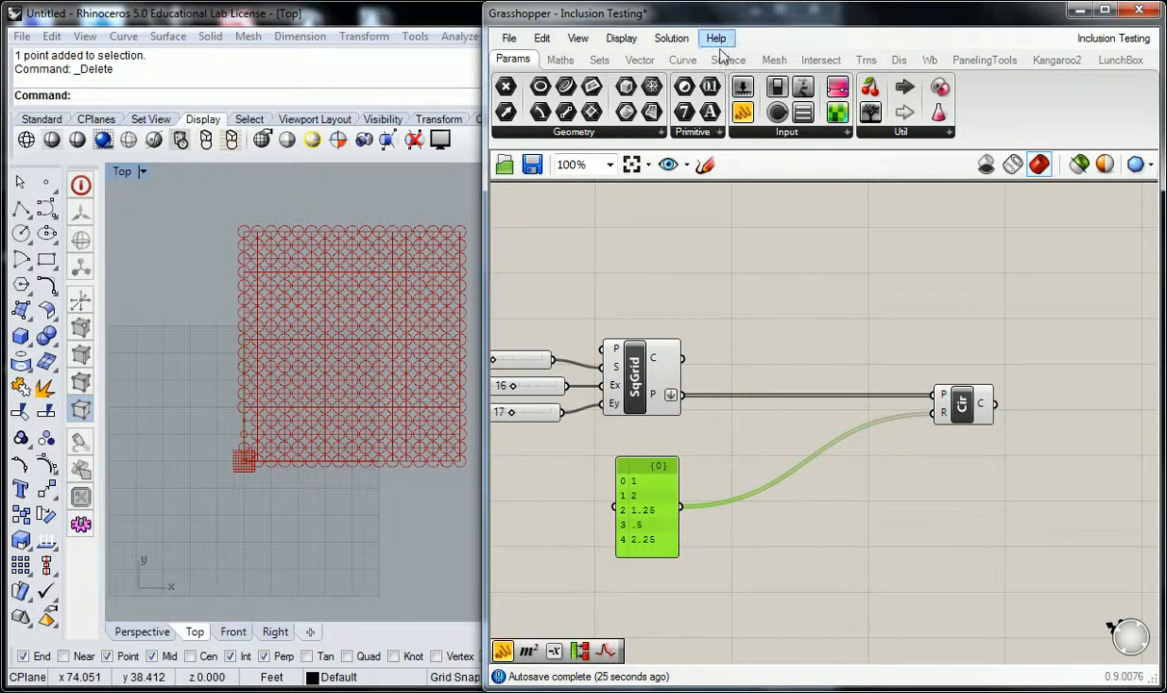
click(600, 59)
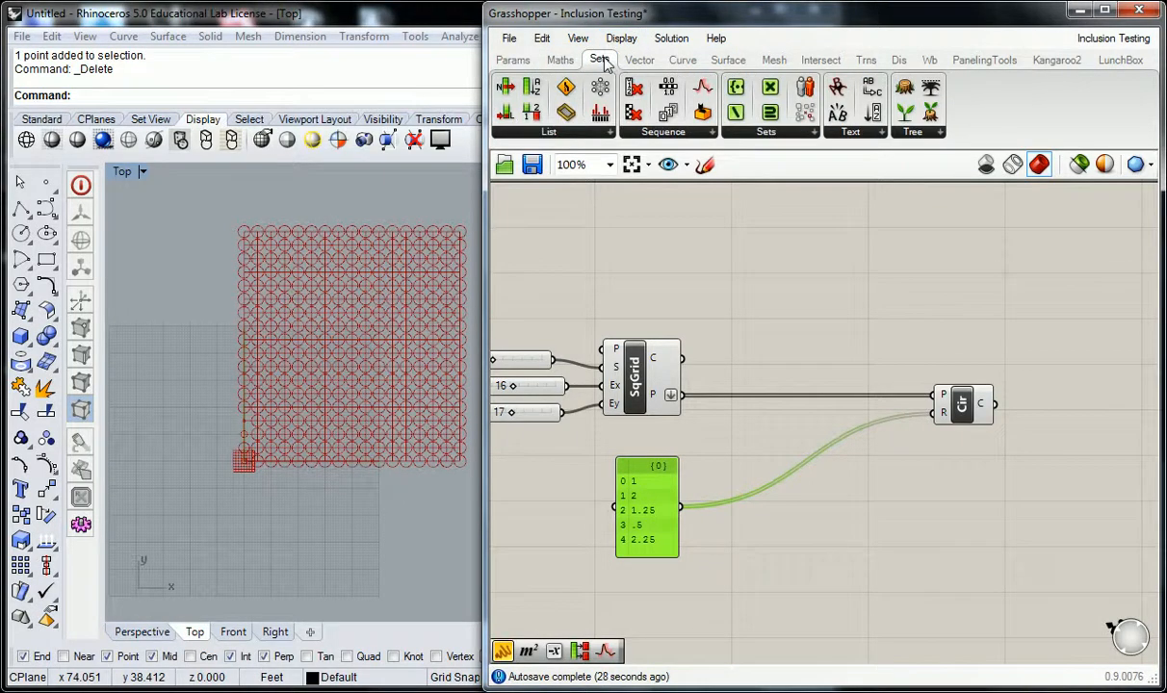
click(680, 135)
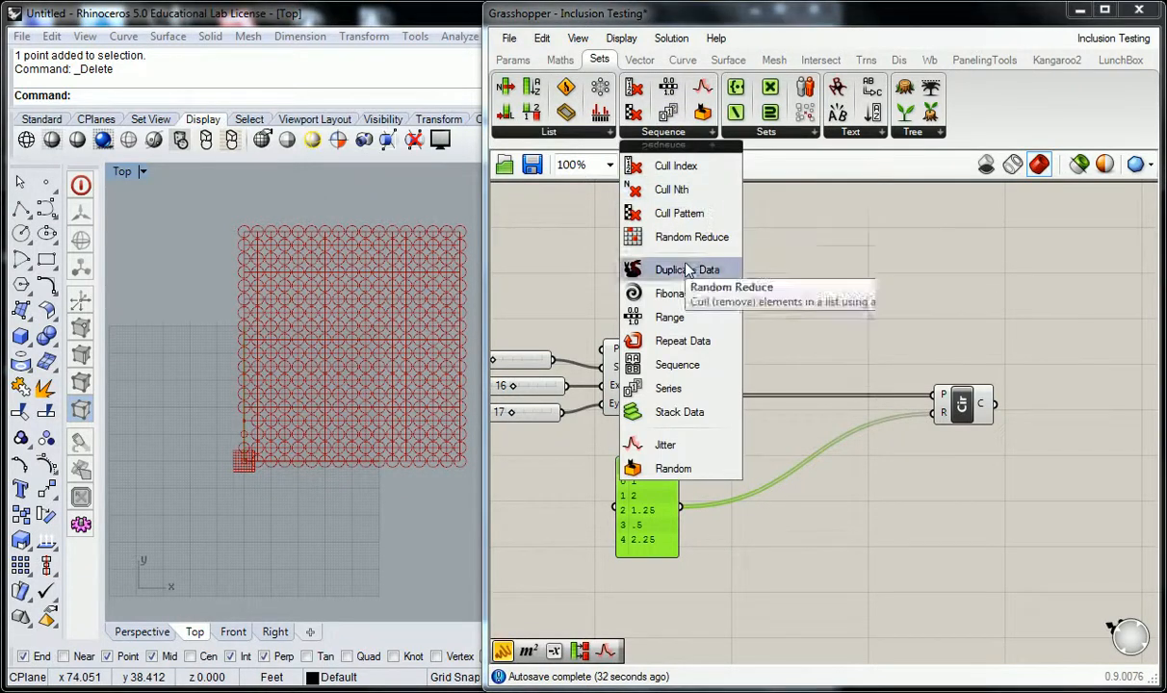
click(689, 344)
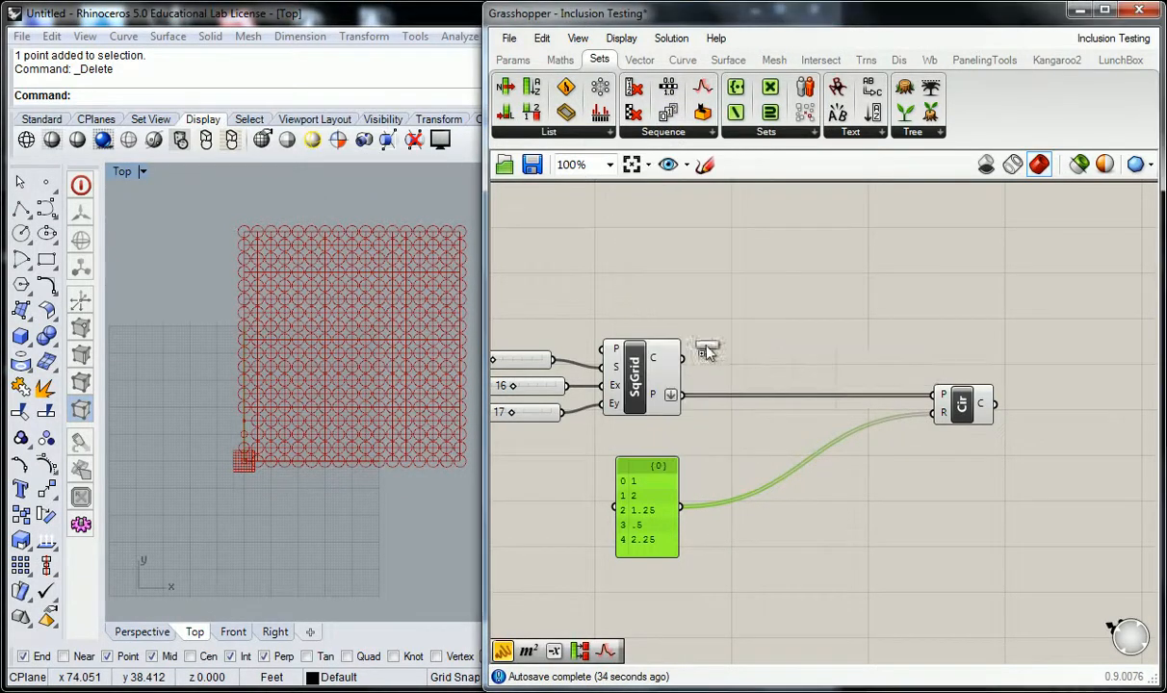
click(805, 364)
click(807, 366)
- Group the Repeat Data component with the label "Set > Seq" and place it below the grid's points wire
key(ctrl+g)
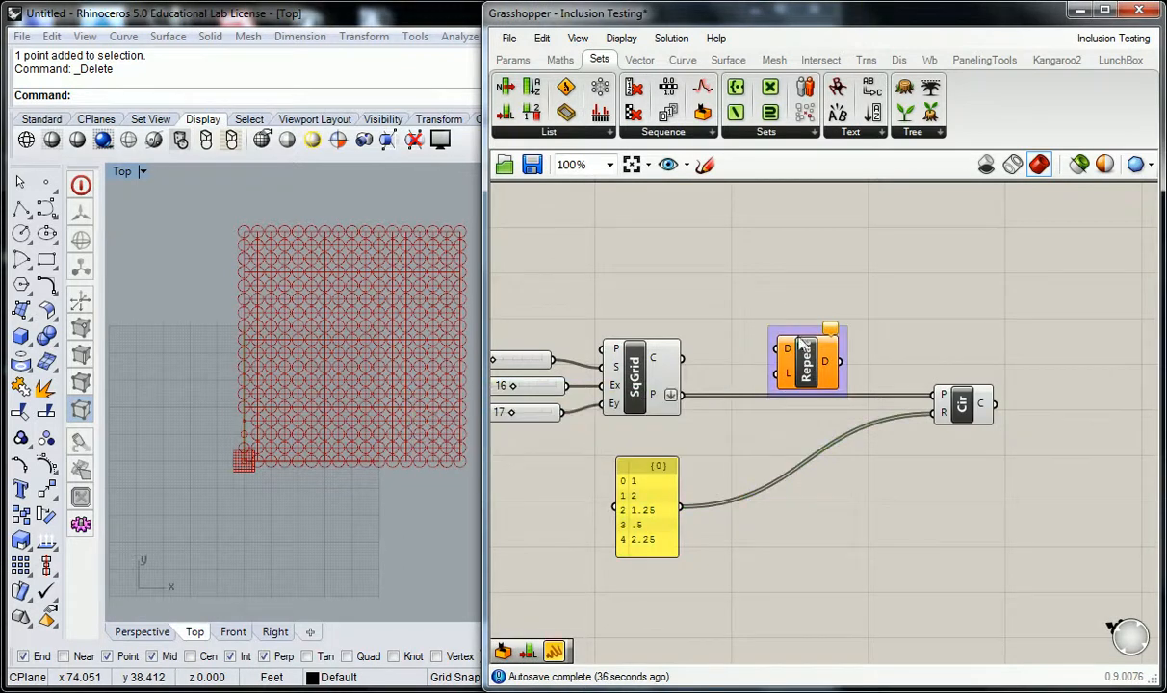
right_click(805, 332)
text(Set > Seq)
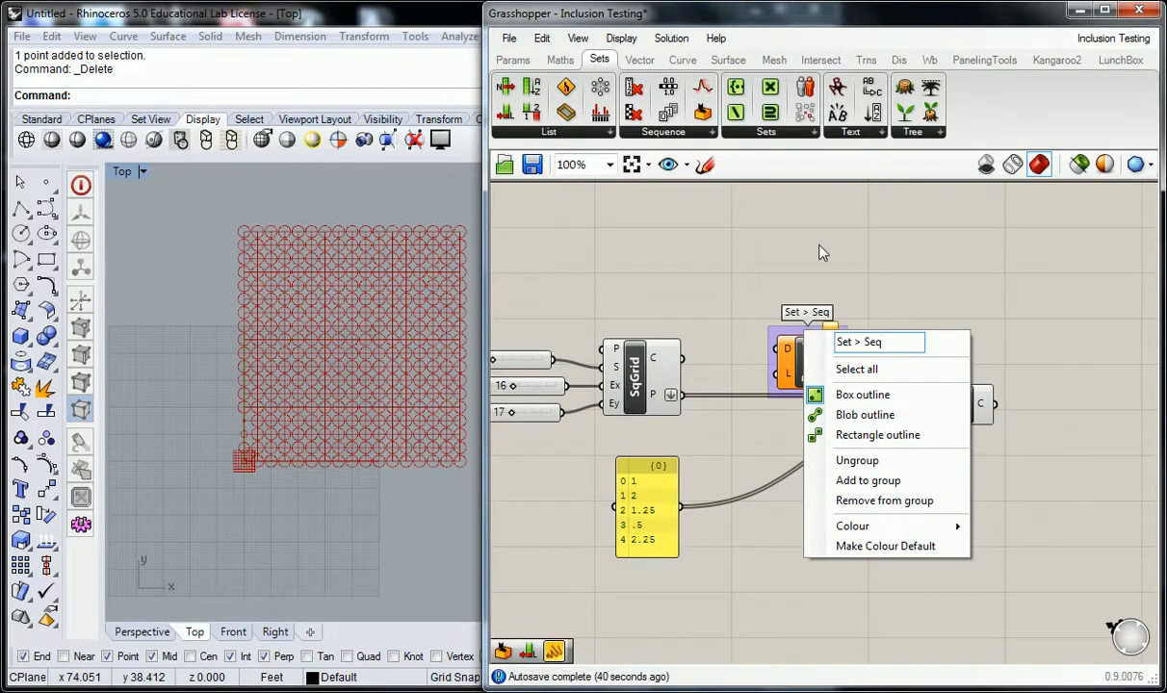
key(Return)
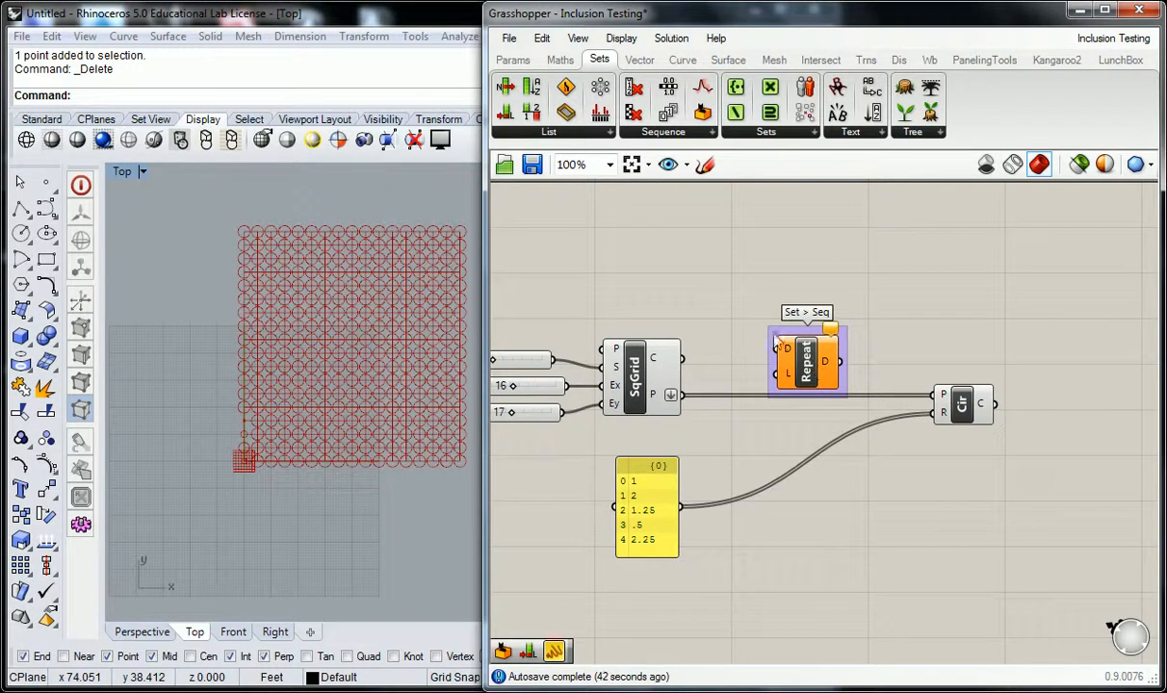
drag(809, 371, 829, 481)
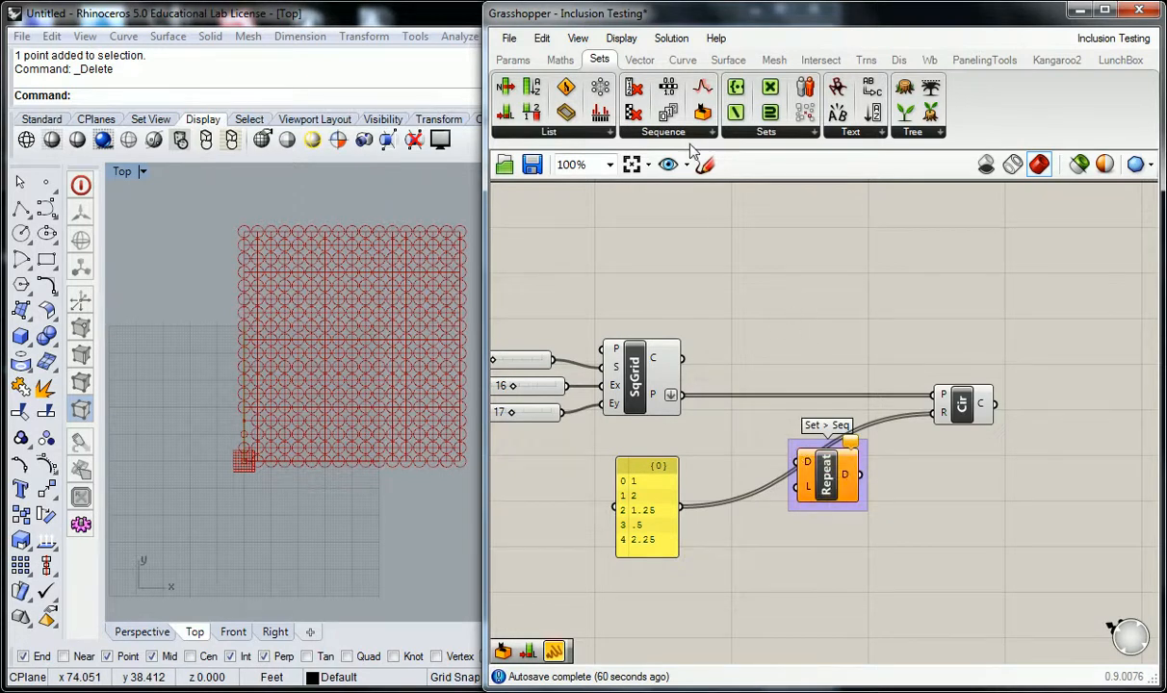
- Add a List Length component beside Repeat Data and connect the square grid's flattened Points output to it
click(589, 134)
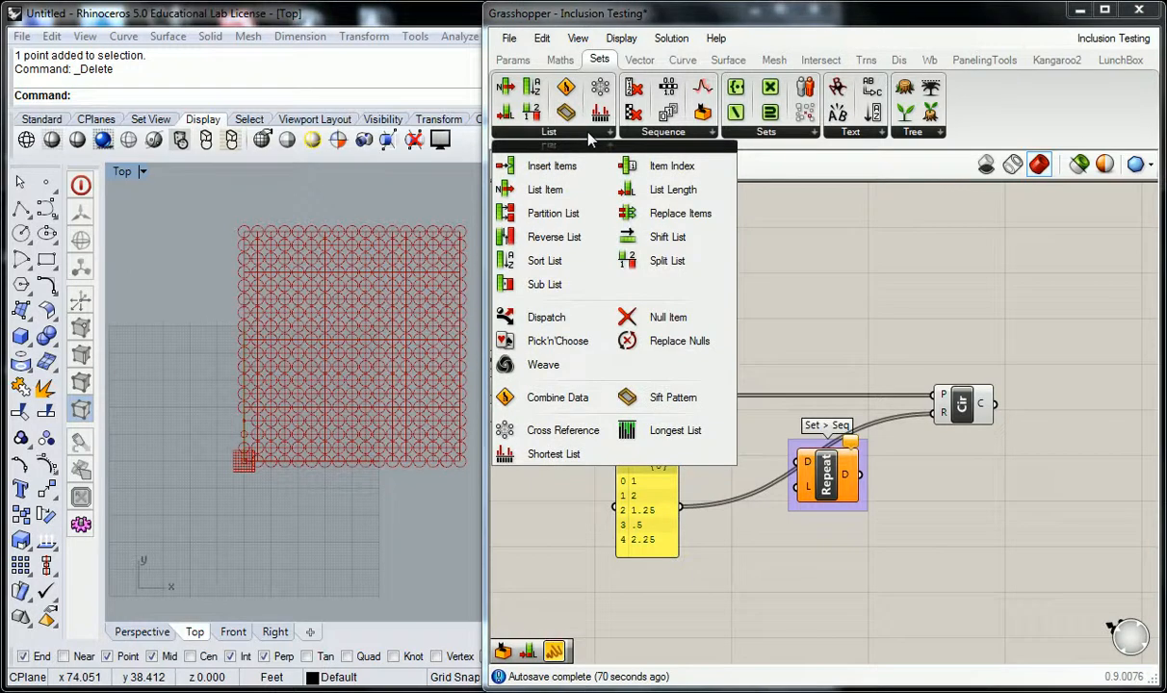
click(663, 190)
click(756, 430)
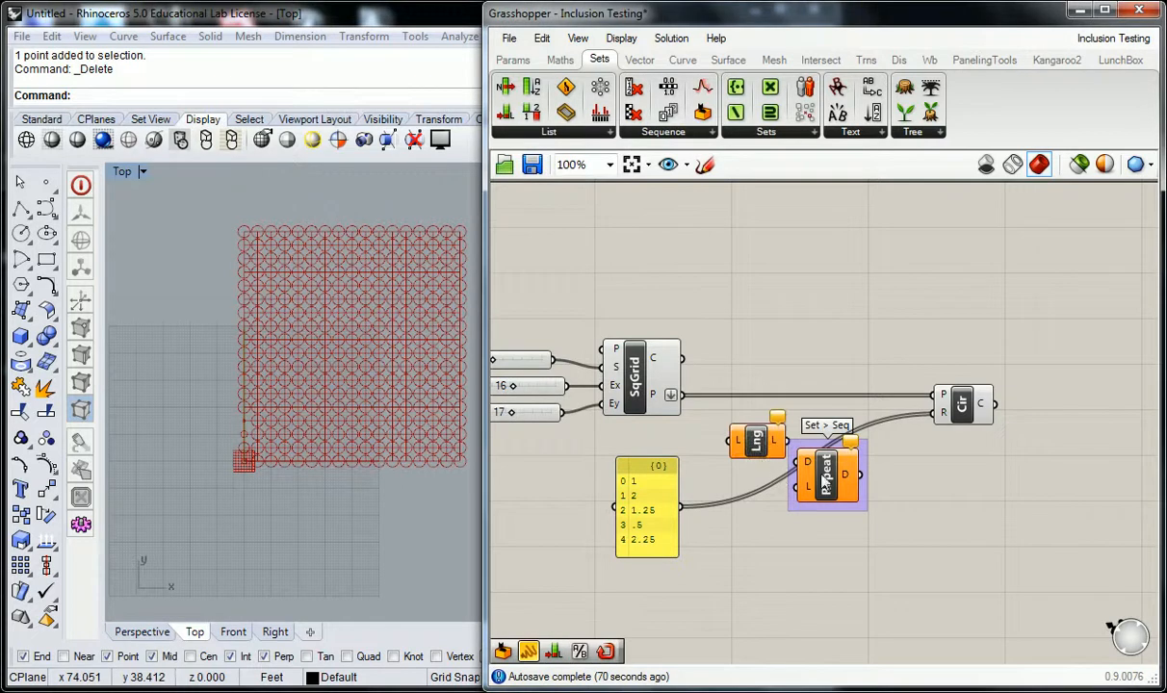
right_drag(826, 481, 844, 491)
drag(844, 491, 883, 515)
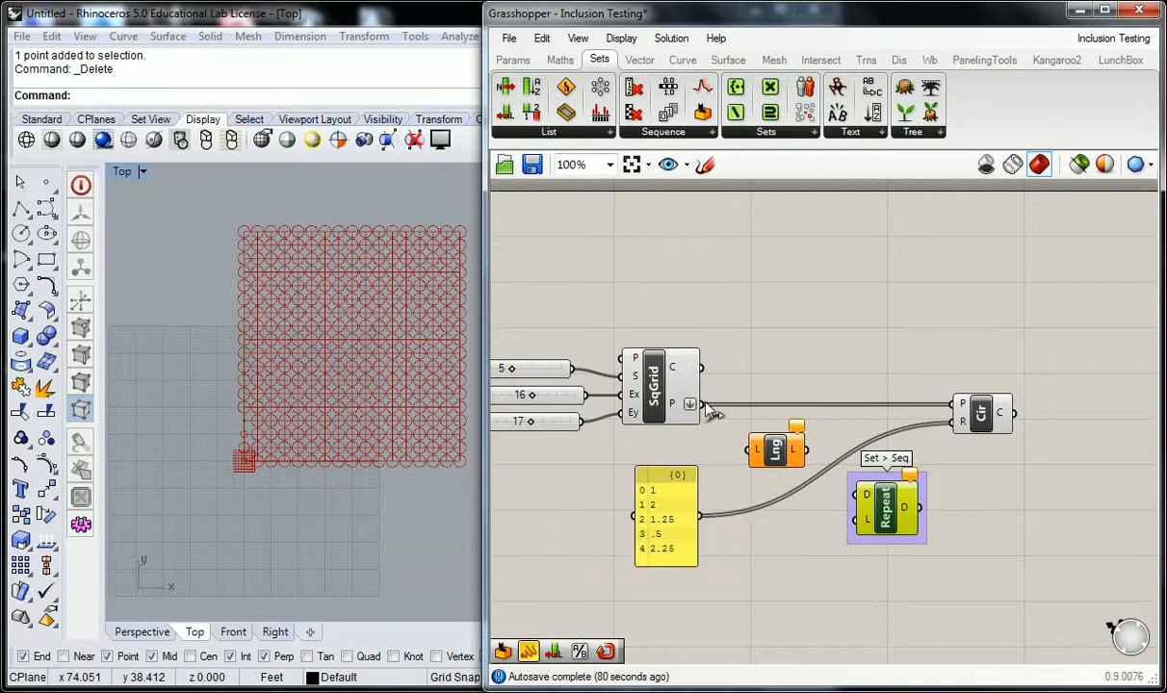
mouse_move(677, 413)
drag(698, 404, 794, 454)
mouse_move(794, 454)
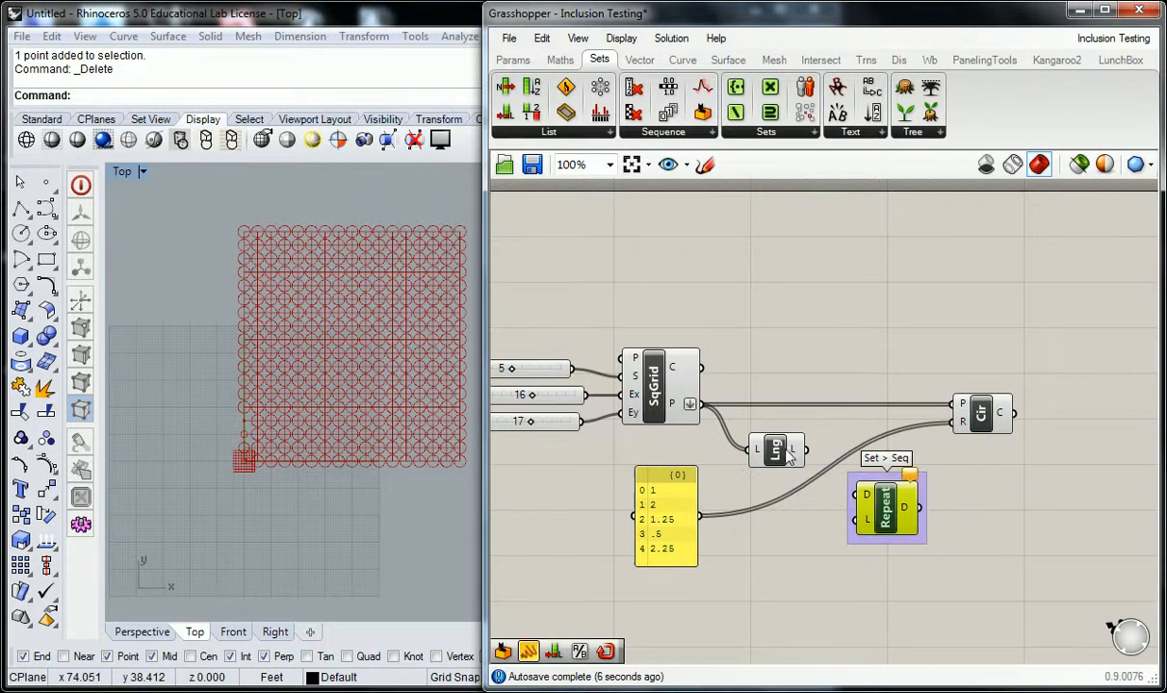
- Connect the radius values panel to Repeat Data's Data input and List Length's output to its Length input
drag(893, 515, 771, 537)
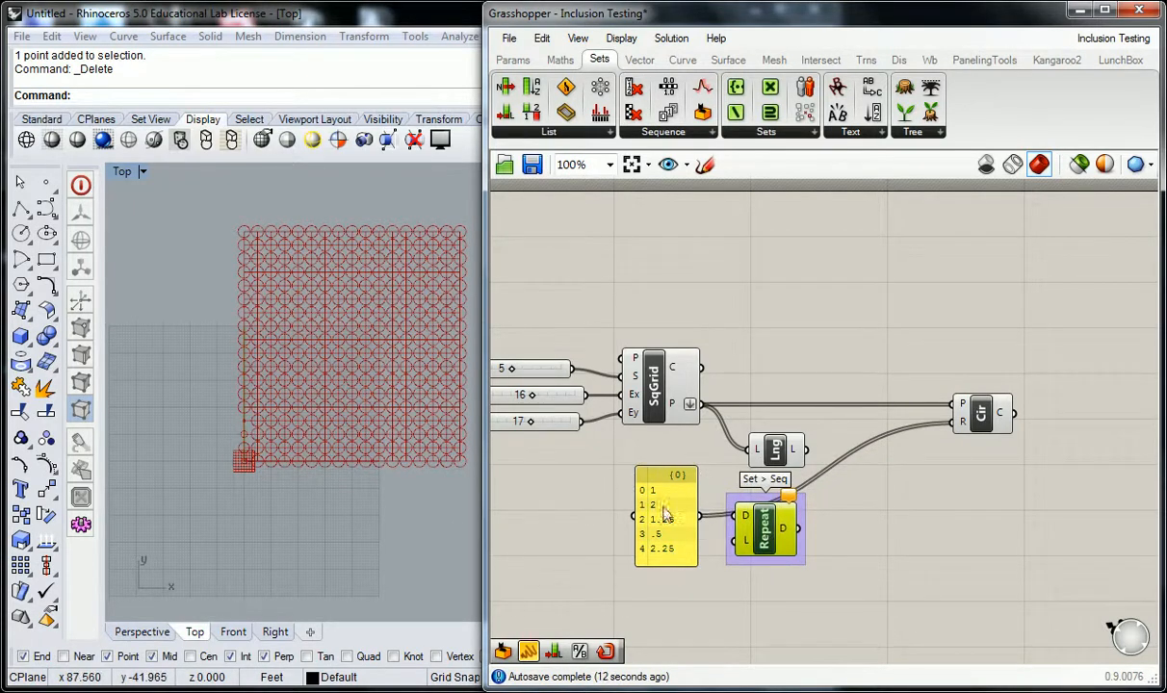
drag(762, 535, 842, 533)
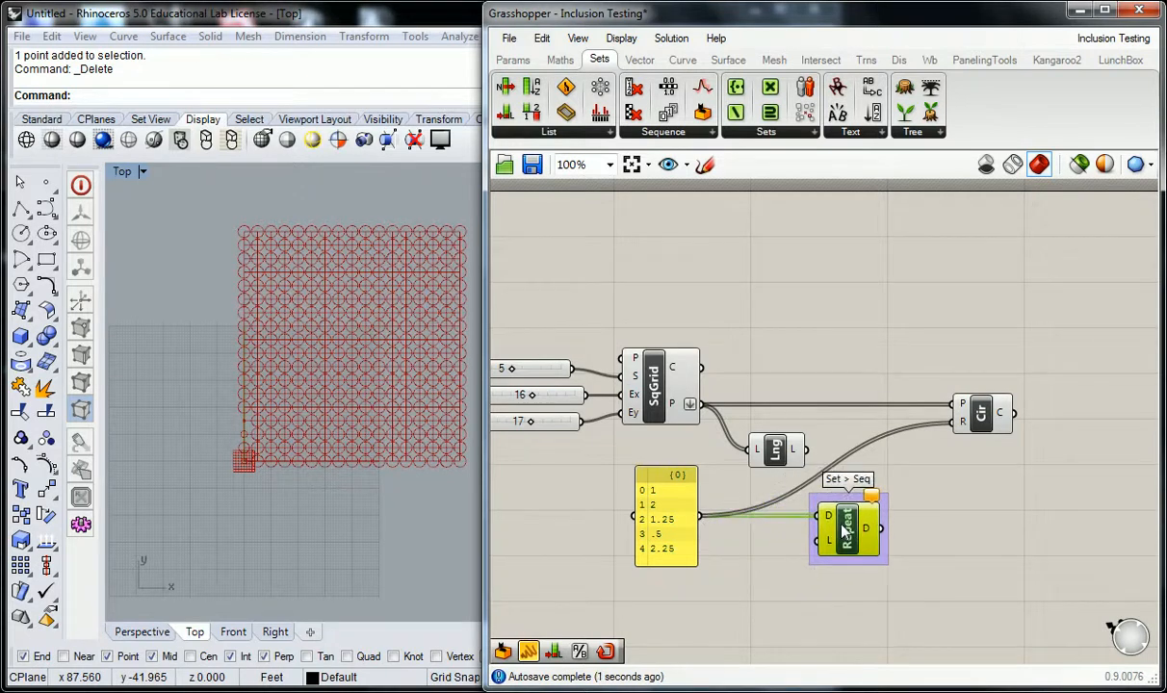
drag(776, 454, 875, 545)
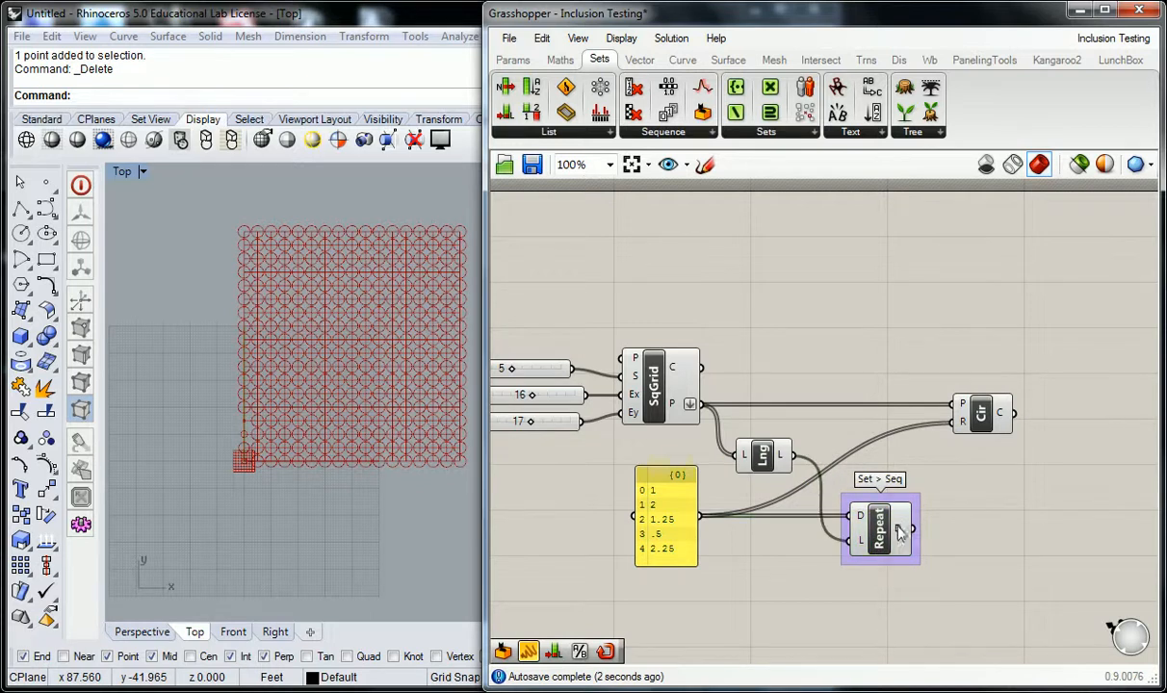
- Add a panel below the Repeat Data component and connect Repeat Data's output to it
right_drag(977, 487, 776, 323)
click(512, 59)
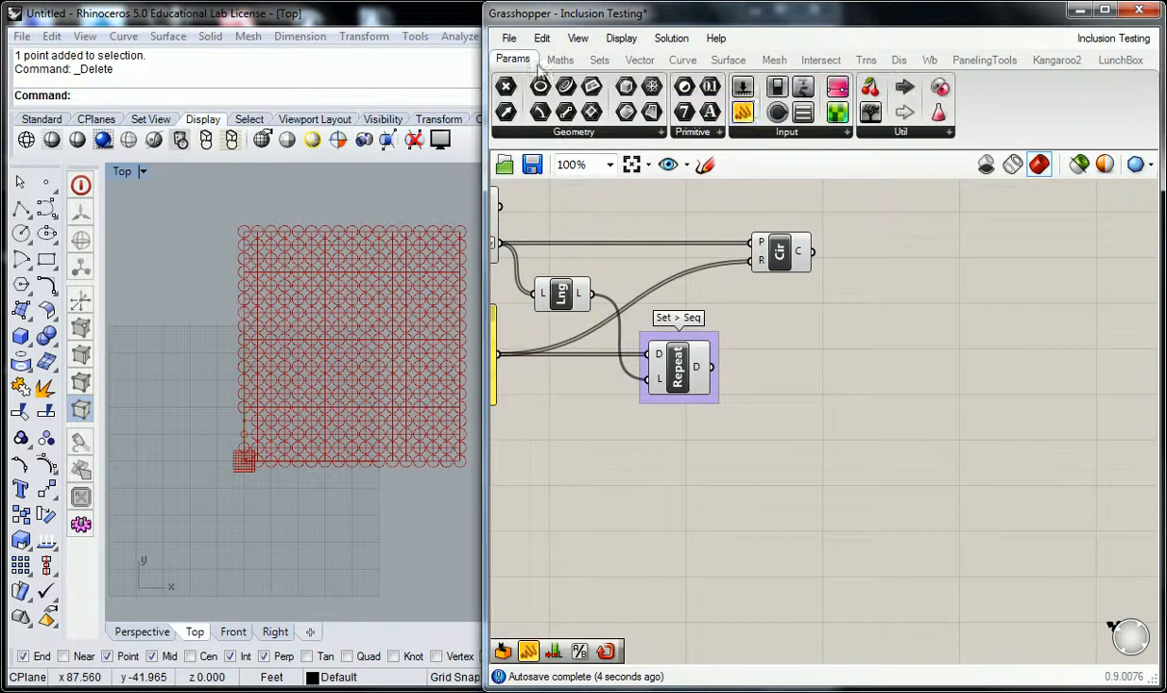
drag(742, 112, 853, 487)
drag(711, 366, 780, 481)
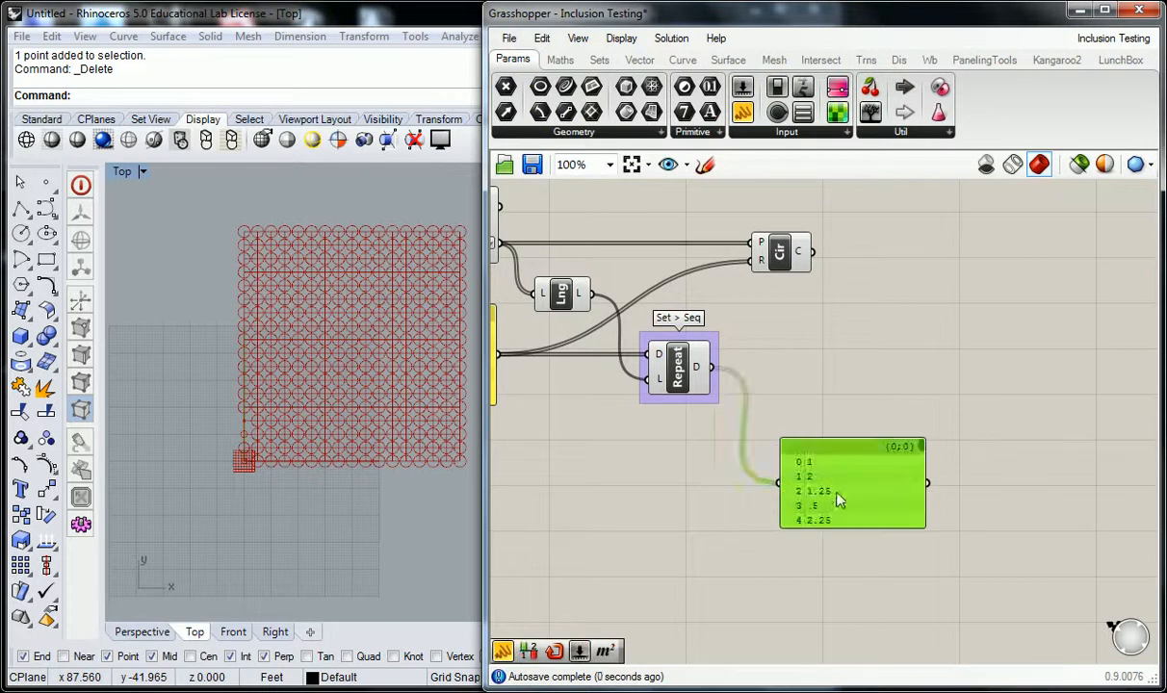
- Enlarge the new panel and examine how the radius values repeat down the list
click(883, 543)
scroll(883, 551, down, 3)
right_drag(883, 553, 843, 306)
drag(842, 289, 855, 621)
scroll(829, 267, up, 3)
scroll(828, 258, up, 2)
right_drag(829, 252, 787, 276)
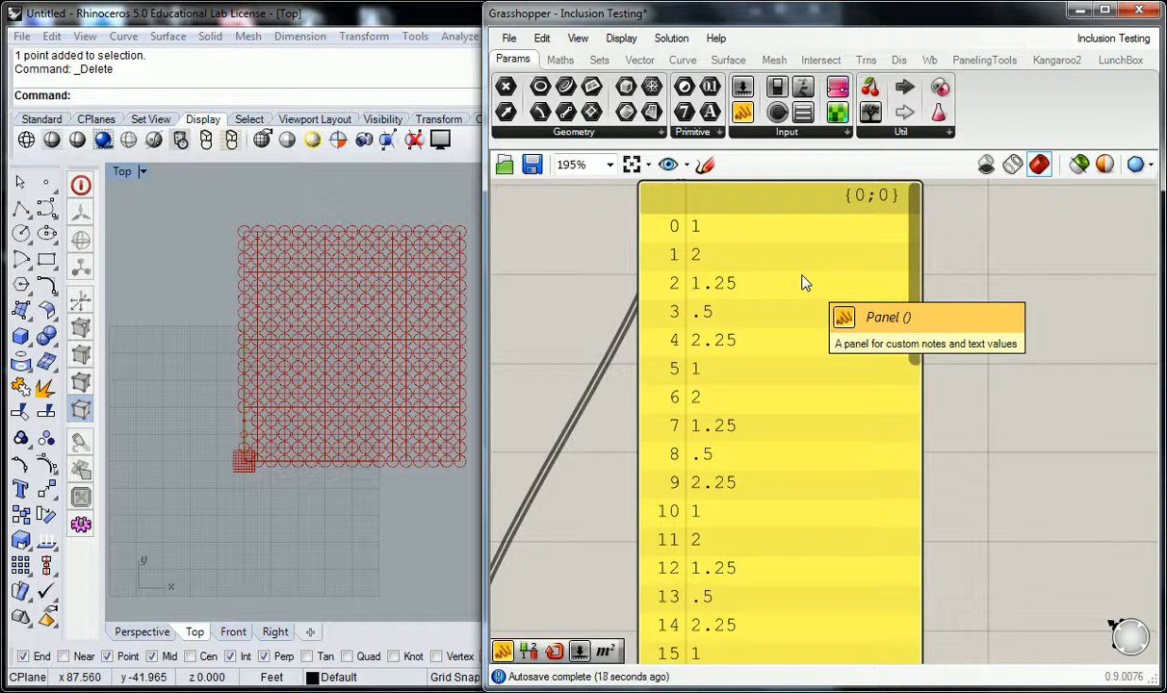
scroll(805, 283, down, 6)
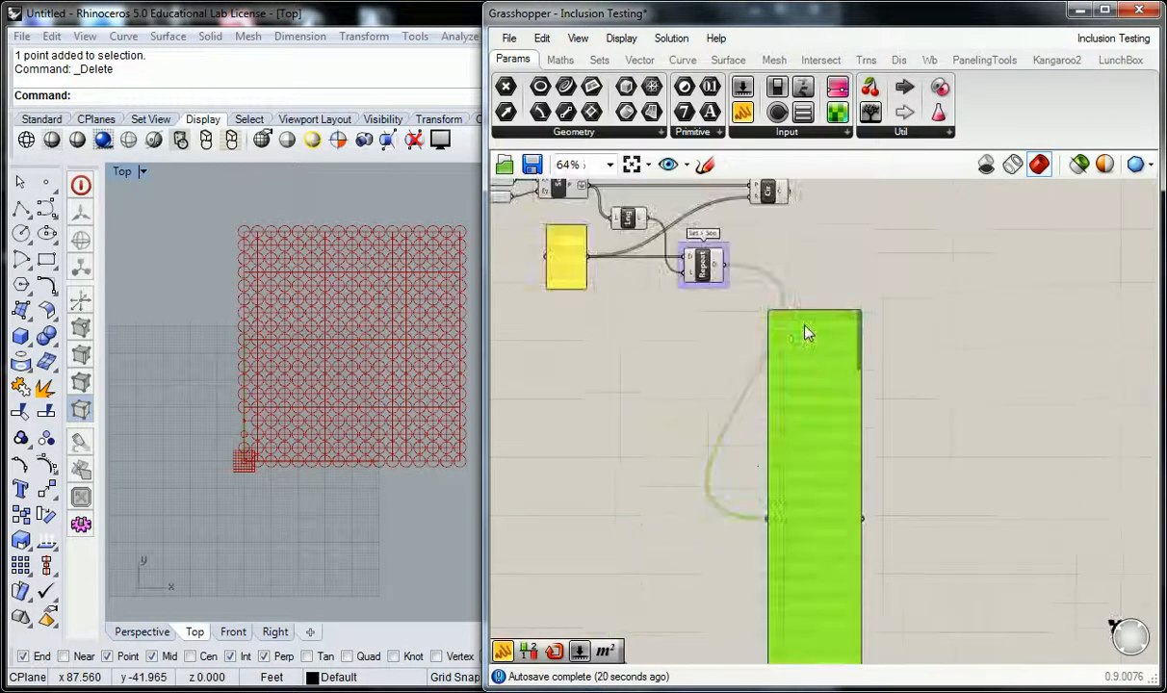
- Remove the inspection panel and connect Repeat Data's output to the Circle's Radius input in place of the values panel
scroll(708, 285, up, 3)
right_click(712, 290)
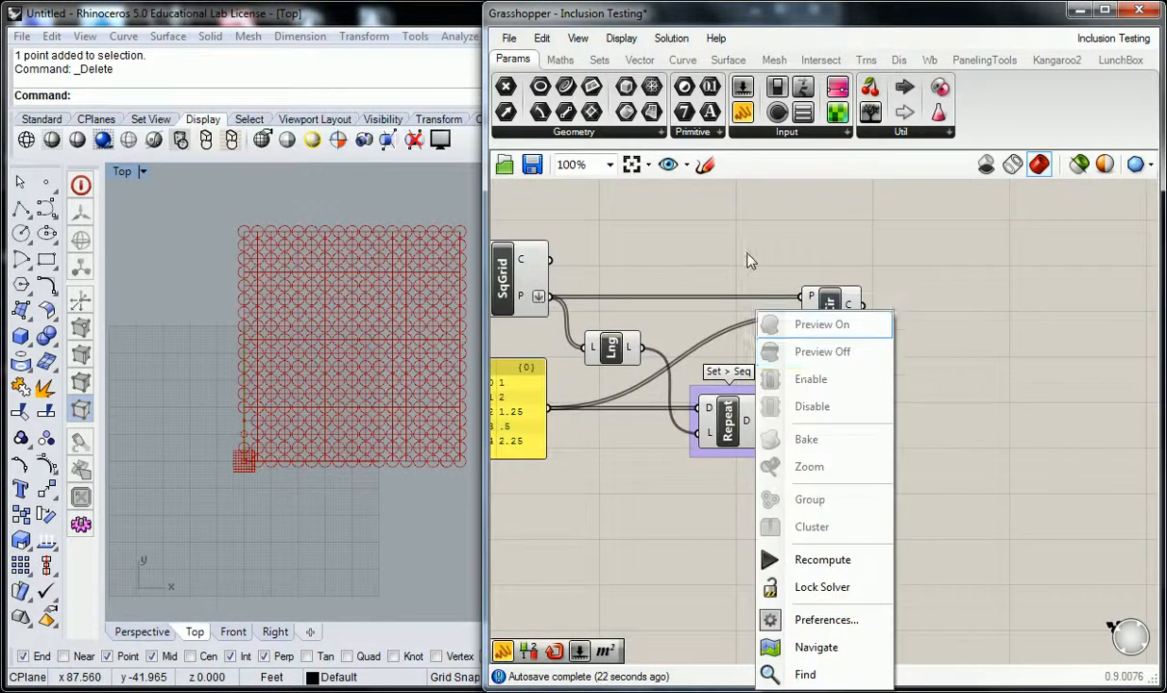
right_drag(765, 248, 878, 293)
drag(872, 466, 912, 360)
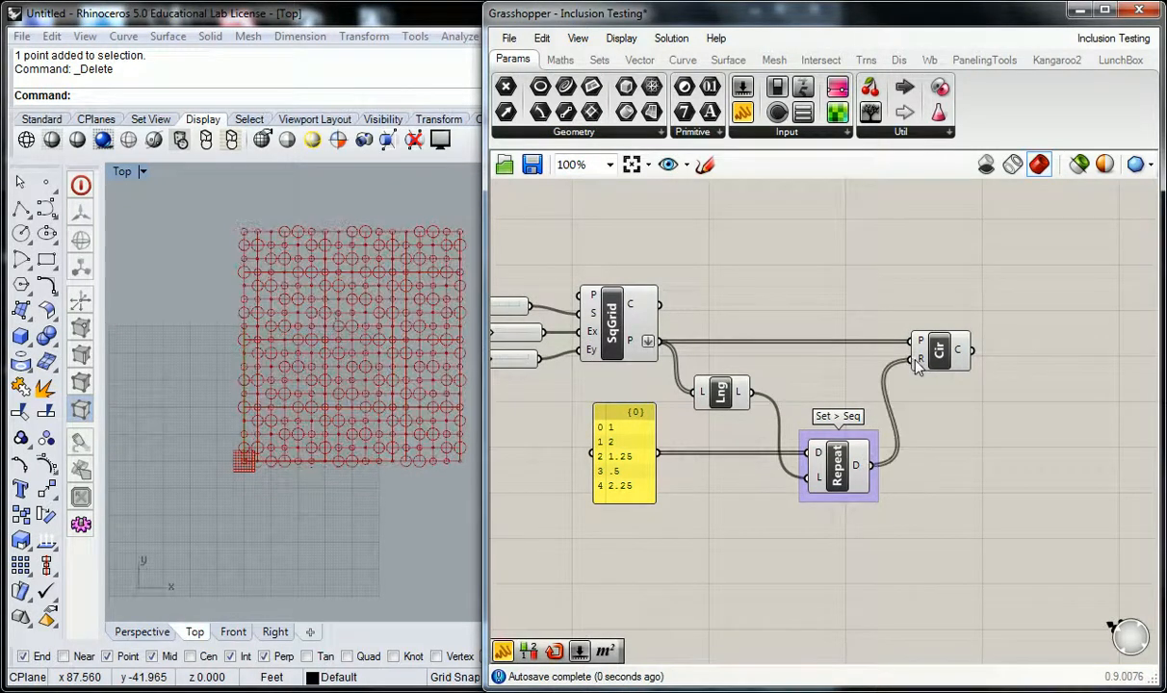
- Turn off the square grid component's preview so that only the circles are drawn
right_drag(344, 310, 269, 332)
scroll(274, 314, up, 2)
scroll(288, 312, up, 2)
scroll(295, 312, down, 2)
scroll(285, 332, up, 2)
right_drag(642, 300, 811, 308)
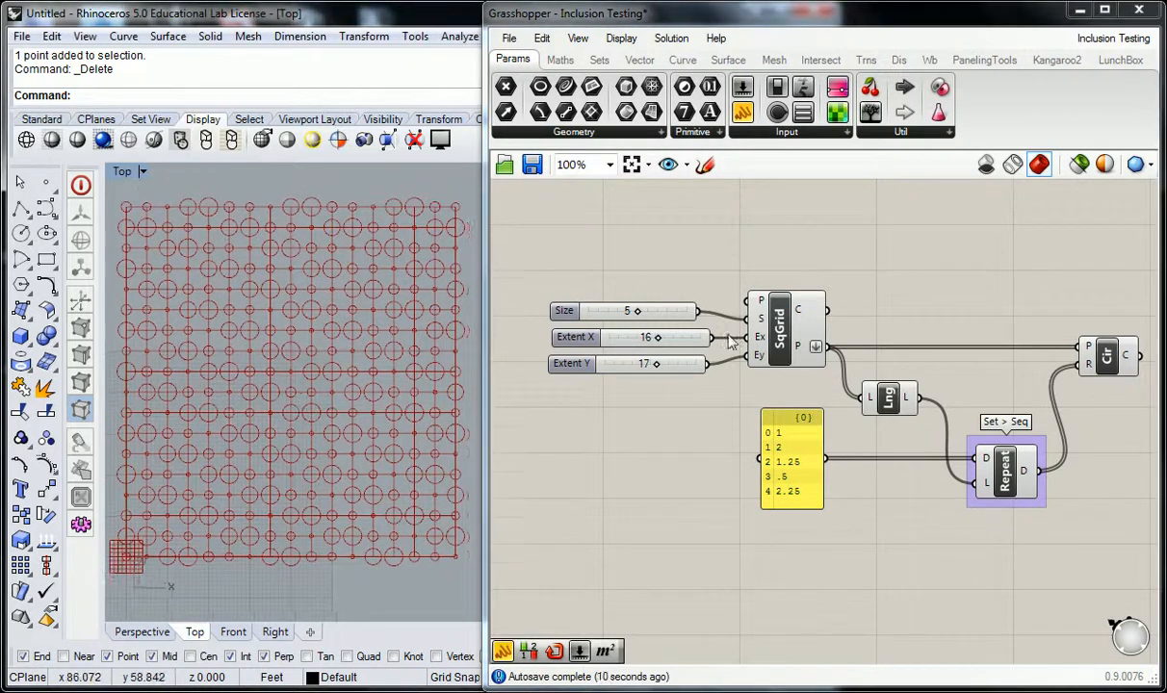
click(781, 337)
right_click(778, 337)
click(815, 370)
- Set the square grid's Extent X slider to 17 and its Extent Y slider to 15
right_drag(353, 352, 357, 363)
drag(657, 338, 651, 370)
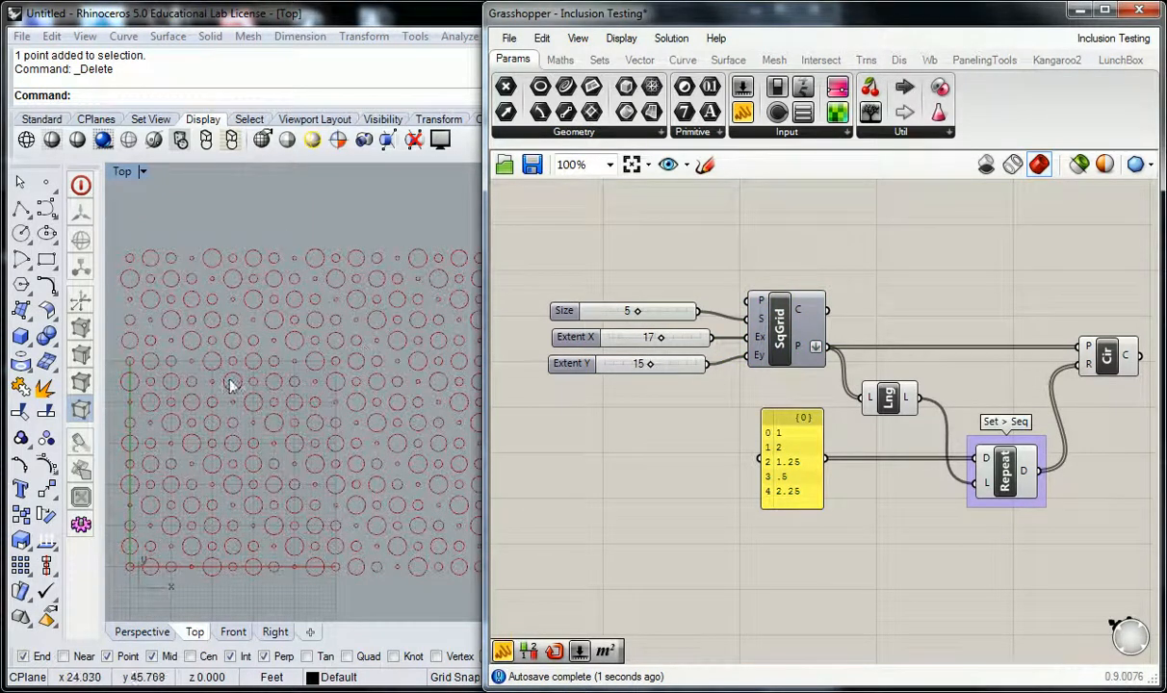
scroll(259, 337, down, 1)
click(314, 217)
scroll(341, 255, down, 6)
scroll(349, 285, up, 3)
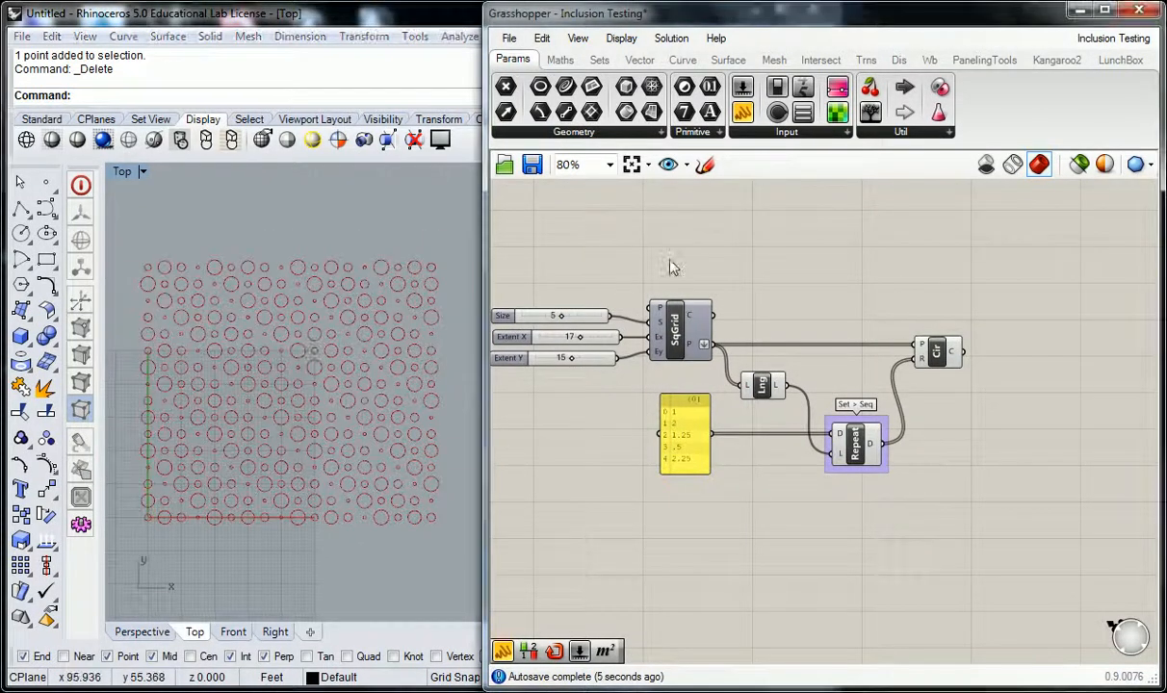
- Set the square grid's Size slider to 4 and both its Extent X and Extent Y sliders to 18
right_drag(667, 264, 723, 265)
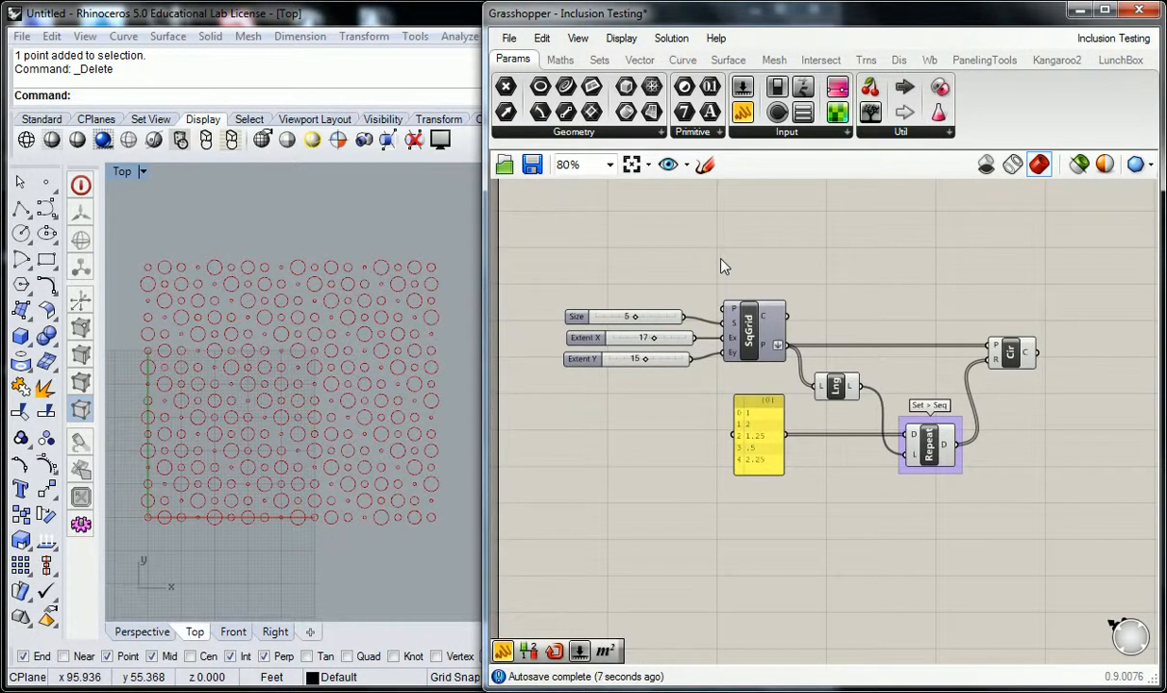
scroll(645, 322, up, 4)
drag(652, 332, 626, 337)
scroll(308, 370, up, 3)
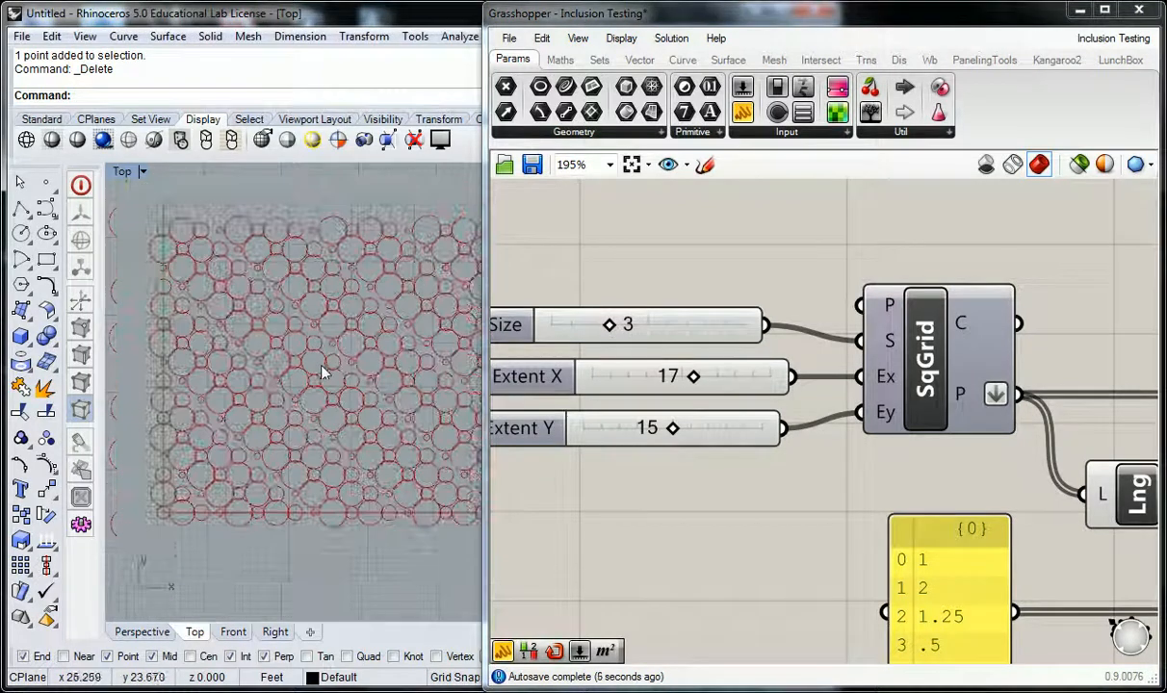
mouse_move(694, 378)
mouse_down()
mouse_move(675, 378)
mouse_move(699, 377)
mouse_up()
drag(673, 429, 692, 430)
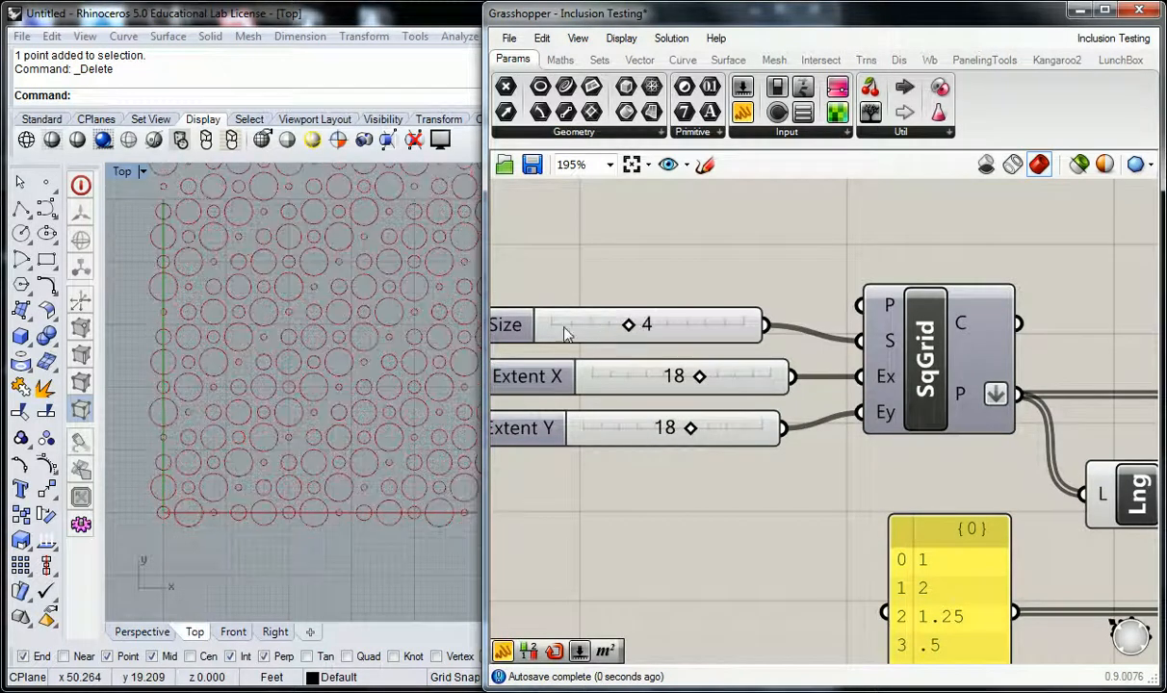
- Examine the circle pattern across the whole grid and the component chain that produces it
click(358, 299)
scroll(362, 293, down, 9)
right_drag(391, 282, 336, 334)
scroll(336, 334, up, 4)
scroll(318, 328, up, 1)
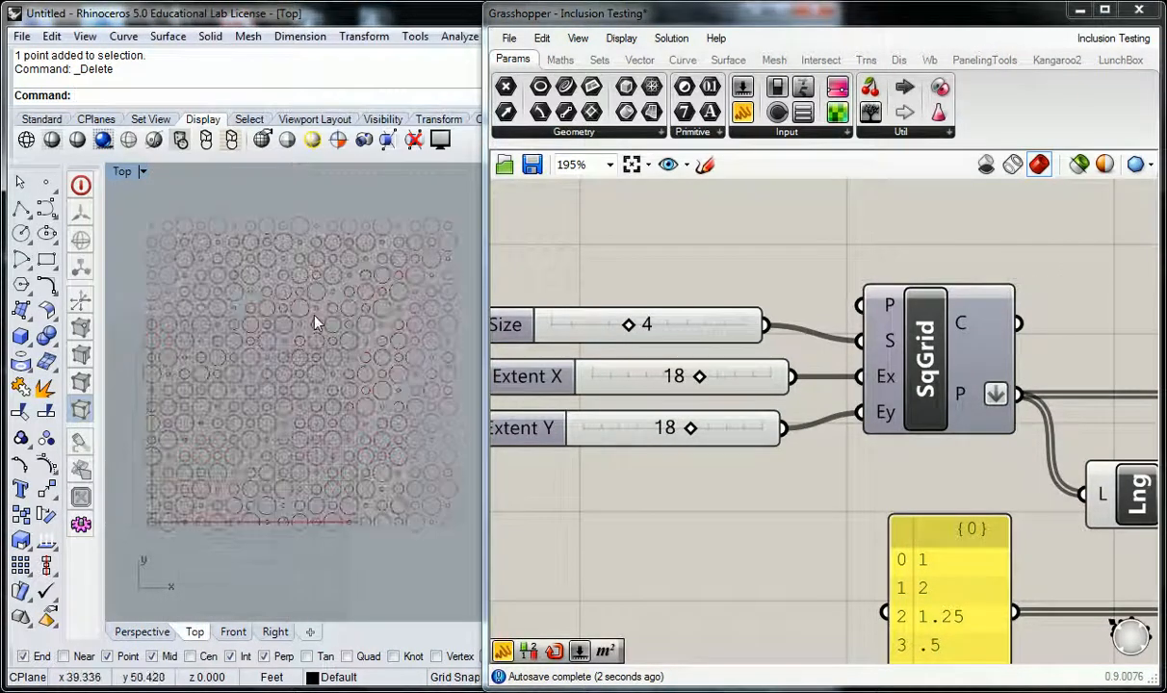
scroll(313, 334, up, 1)
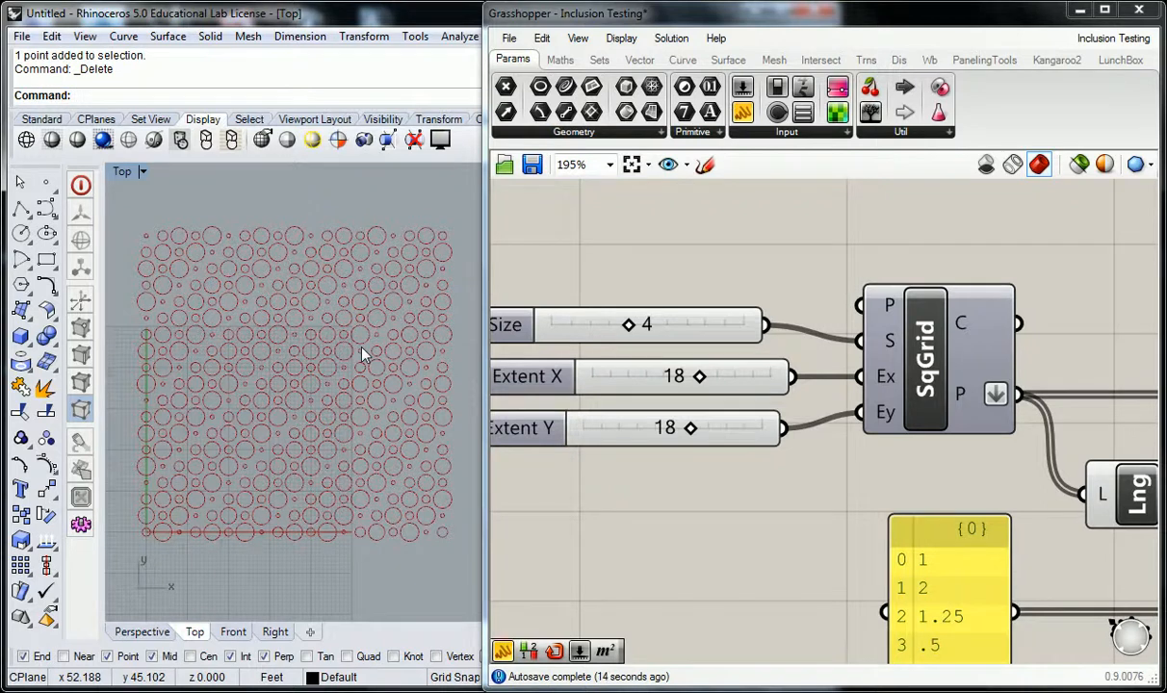
scroll(651, 255, down, 5)
scroll(821, 369, up, 1)
right_drag(761, 285, 876, 307)
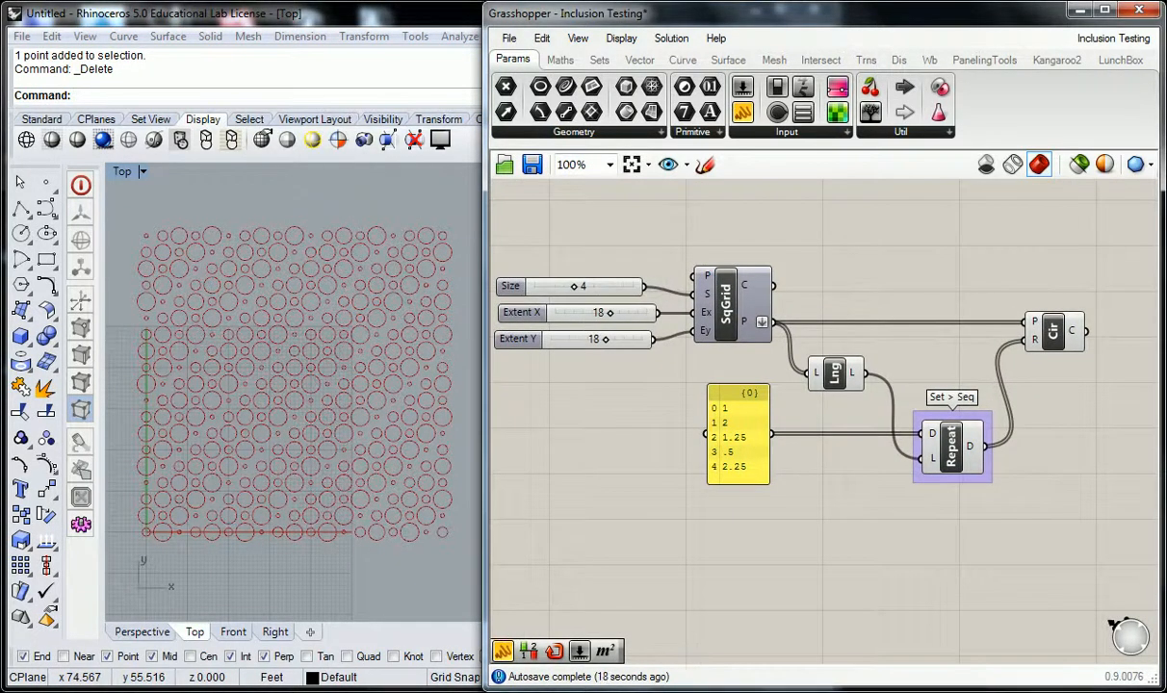